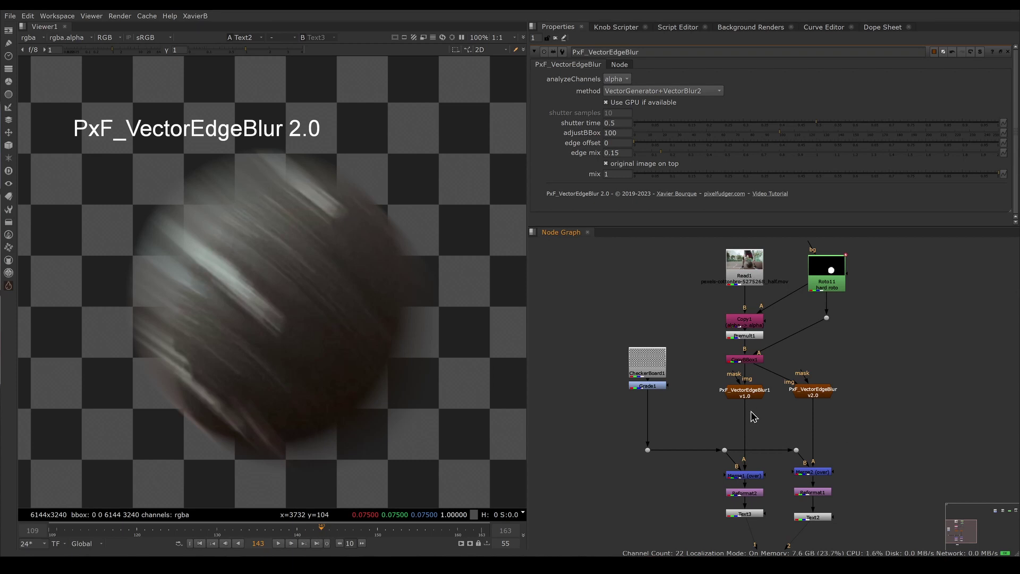
- Compare the Text2 (v2.0) and Text3 (v1.0) results in the viewer, examining the transition into motion blur at the ball's edge
left_click(819, 518)
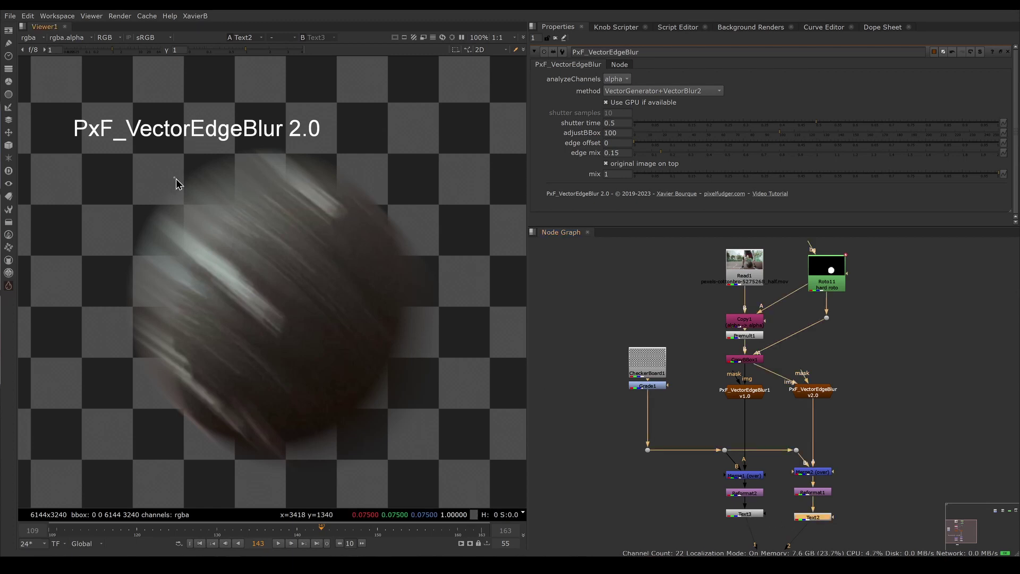
left_click_drag(174, 178, 285, 283)
left_click(747, 514)
key("1")
key("2")
key("1")
key("2")
left_click_drag(218, 223, 309, 324)
left_click(309, 324)
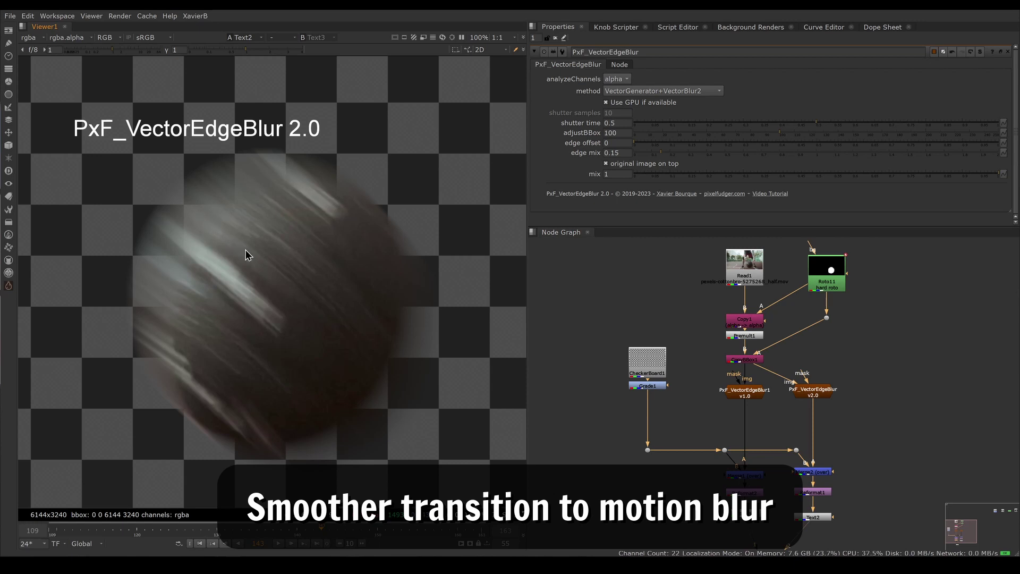
key("1")
key("2")
key("1")
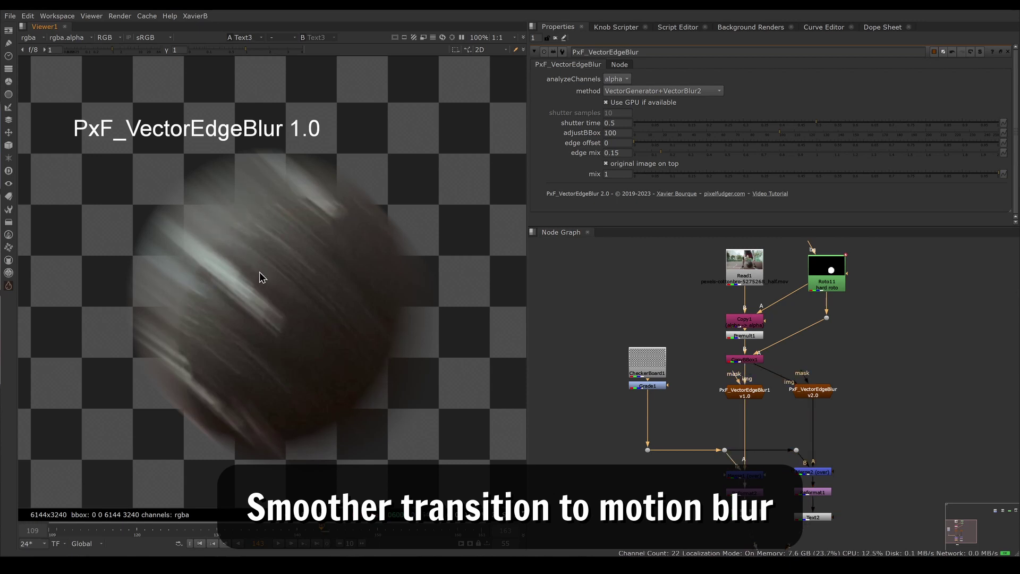
key("2")
key("1")
key("2")
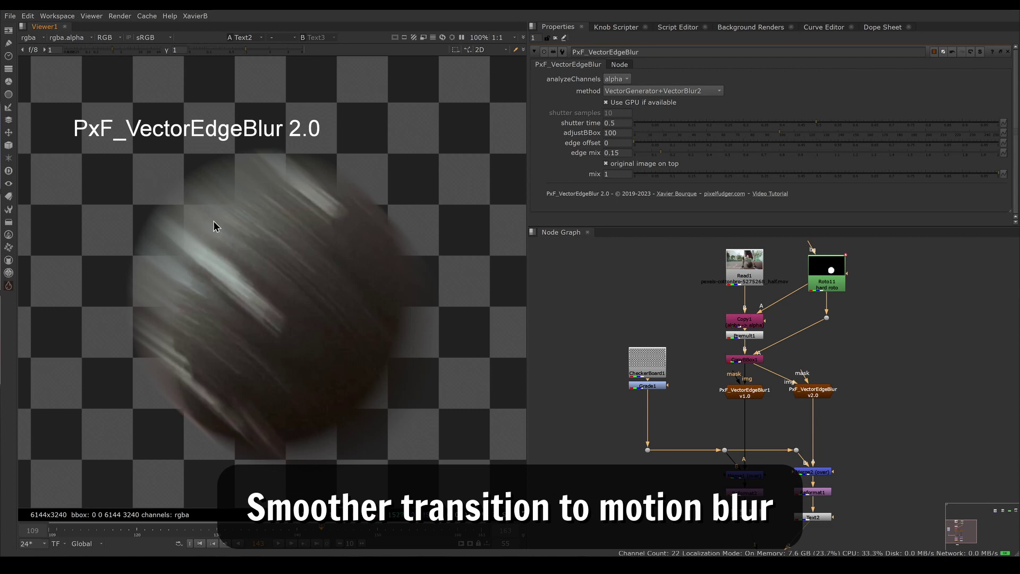
left_click_drag(229, 237, 281, 291)
key("1")
key("2")
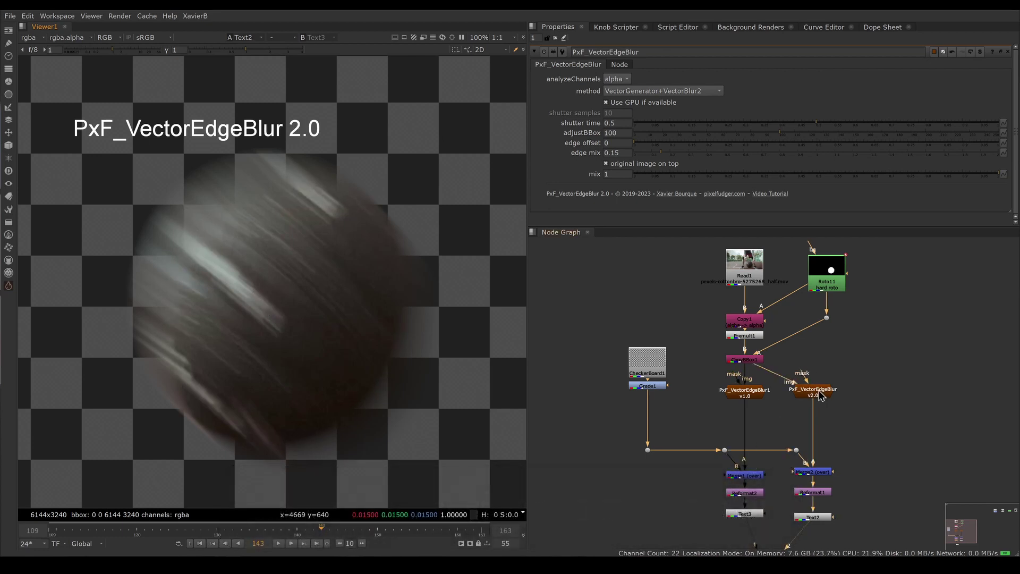
- Raise the edge mix of the v2.0 PxF_VectorEdgeBlur node to 0.935 and examine the ball's edge
double_click(621, 153)
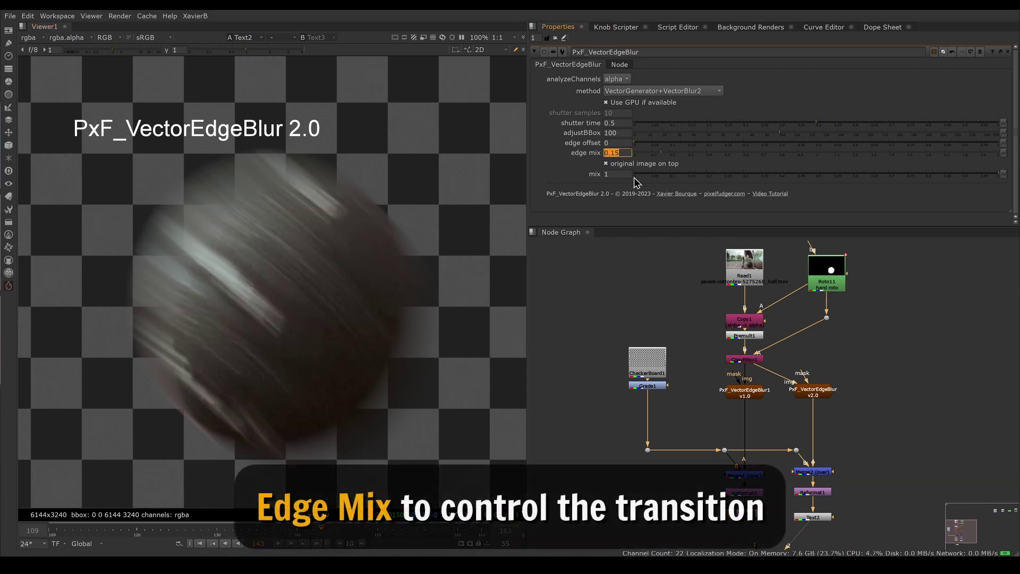
type("0.935")
key("Return")
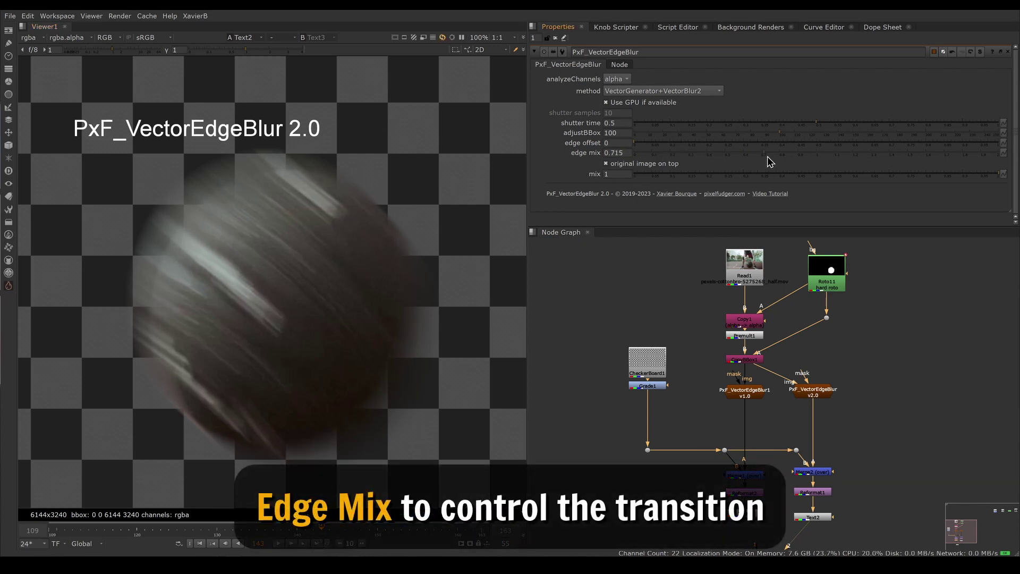
left_click_drag(186, 210, 227, 252)
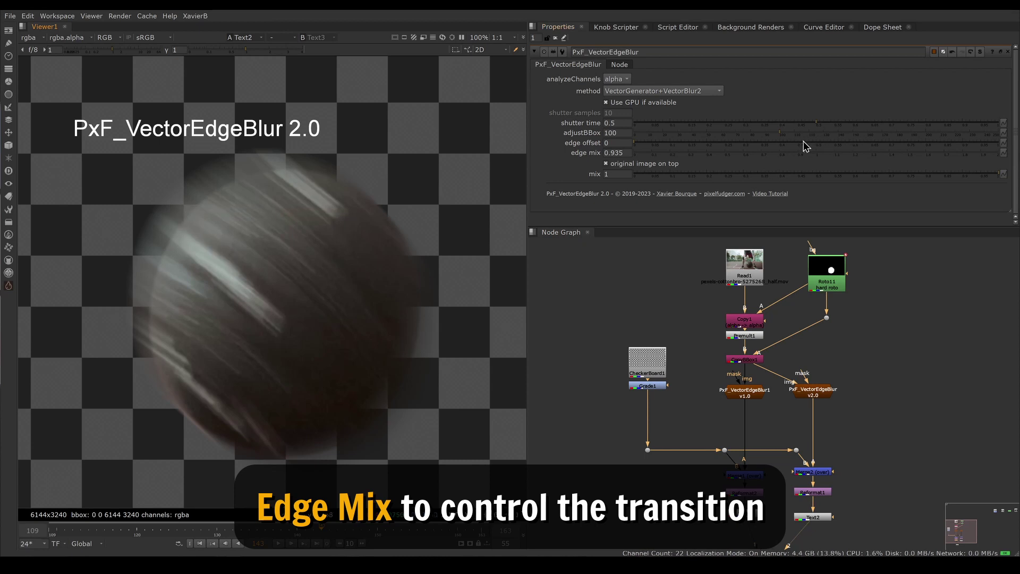
- Try an edge mix of 0.045 on the v2.0 node and set it back to 0.15
left_click_drag(806, 153, 635, 158)
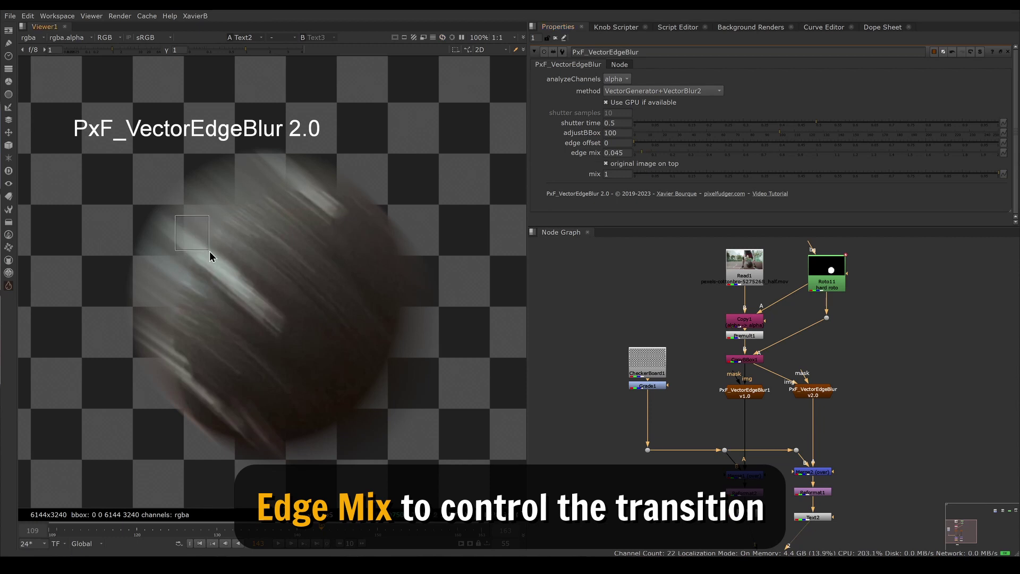
type("0.15")
key("Return")
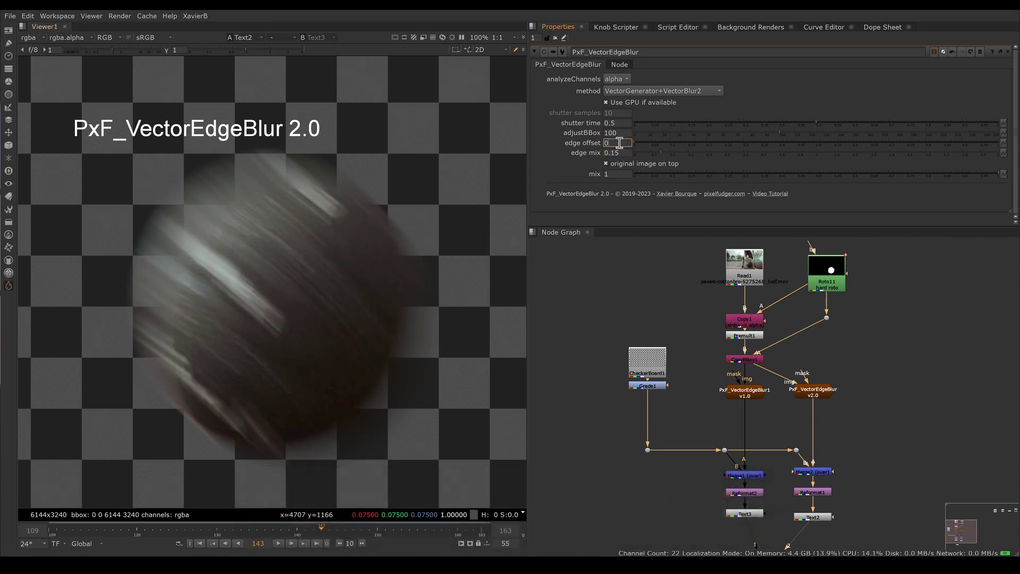
- Compare the original Read1 footage with the Text2 result in the viewer, checking where the ball's hard edge sits
left_click(700, 352)
left_click(741, 278)
key("1")
left_click(813, 517)
key("2")
key("1")
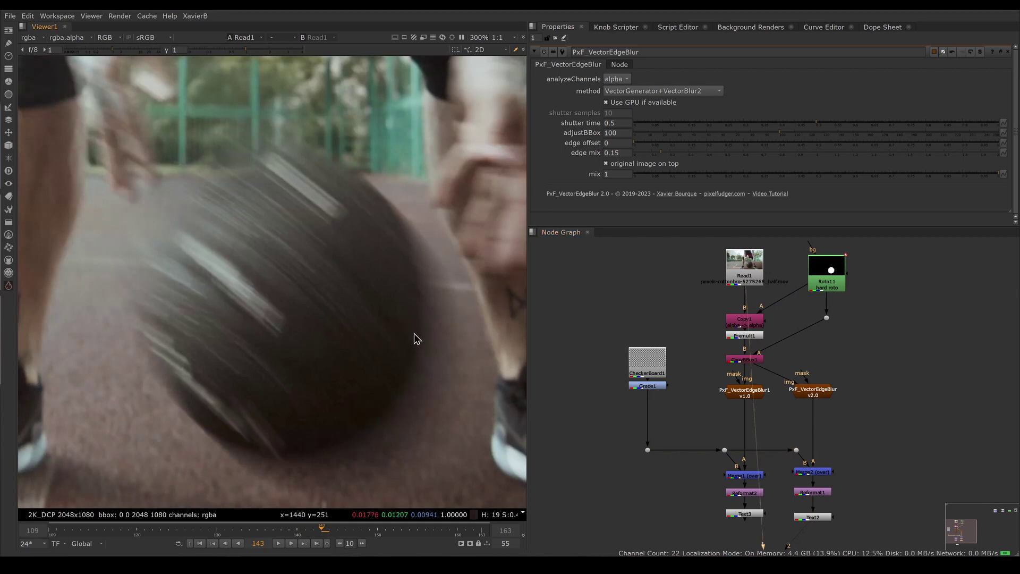
key("2")
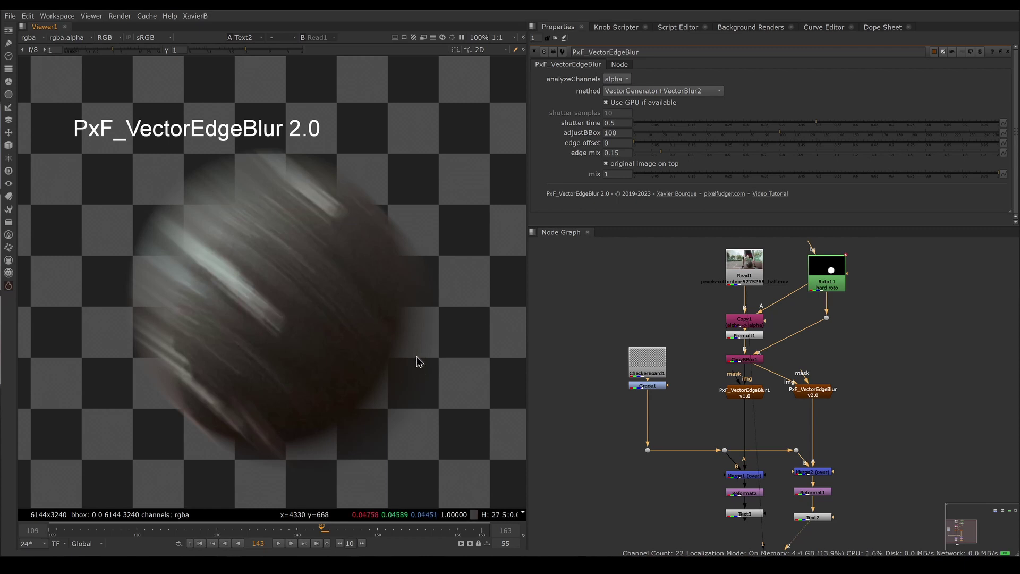
- Set the edge offset of the v2.0 PxF_VectorEdgeBlur node to 1
left_click(814, 393)
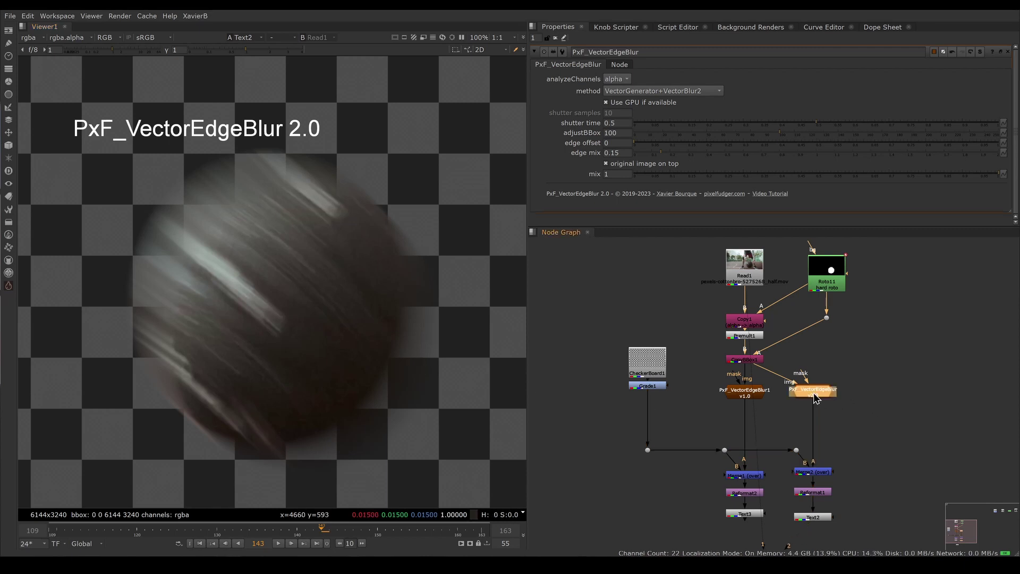
left_click_drag(634, 144, 810, 150)
left_click_drag(884, 153, 1003, 159)
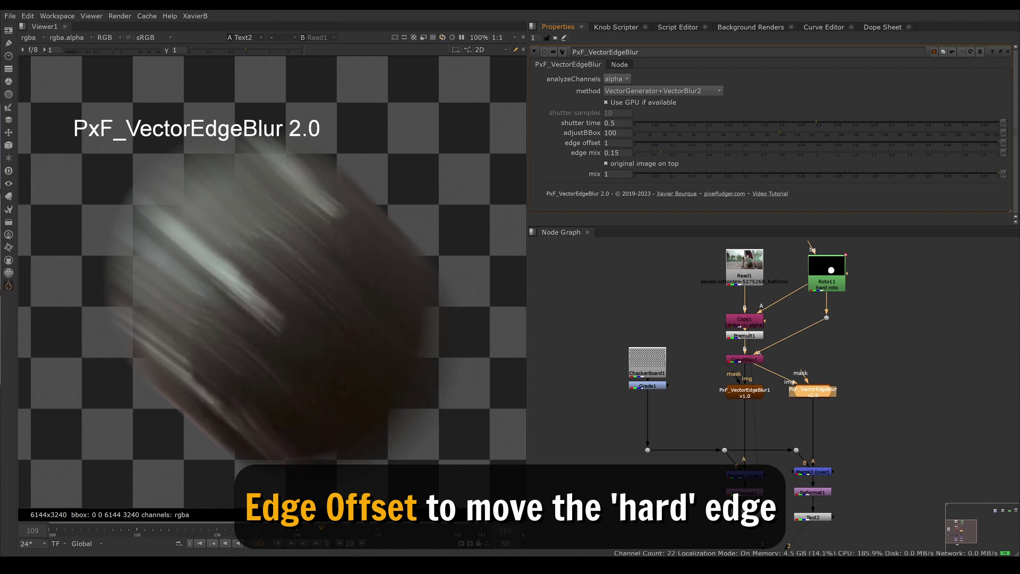
- Alternate the viewer between the Read1 footage and the Text2 result to examine how the offset edge matches the original ball
left_click(755, 281)
key("1")
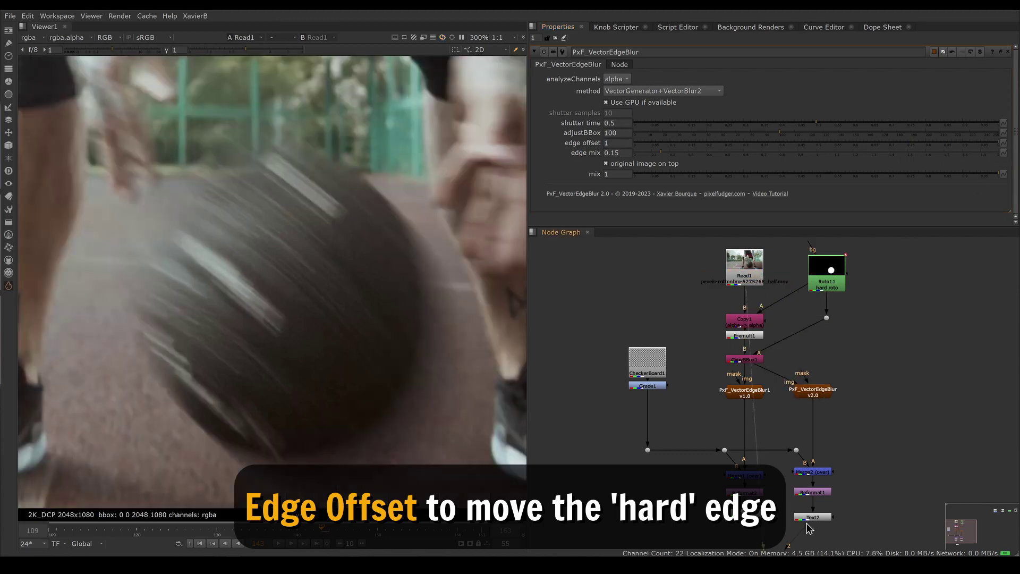
left_click(810, 518)
key("2")
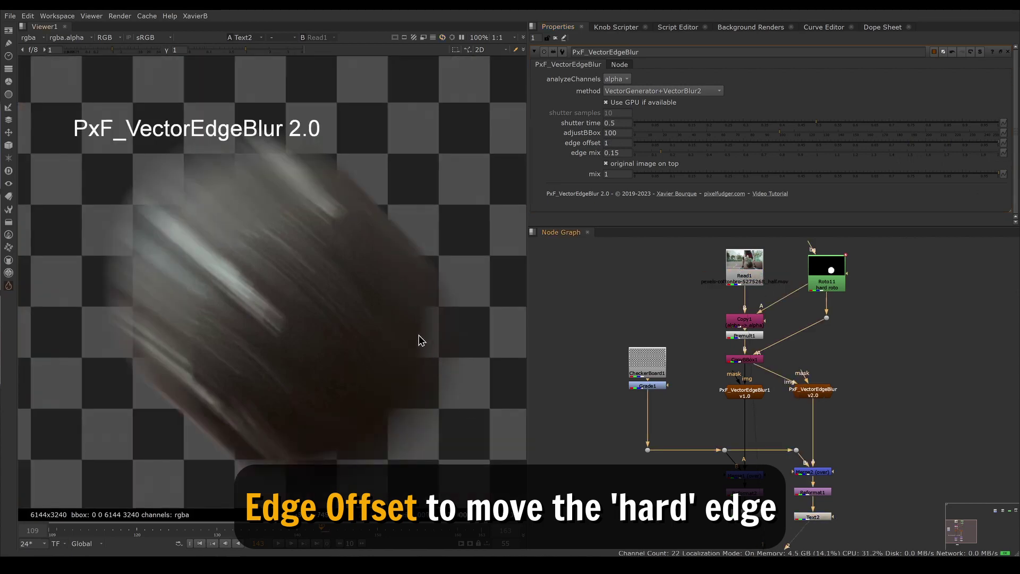
key("1")
key("2")
key("1")
key("2")
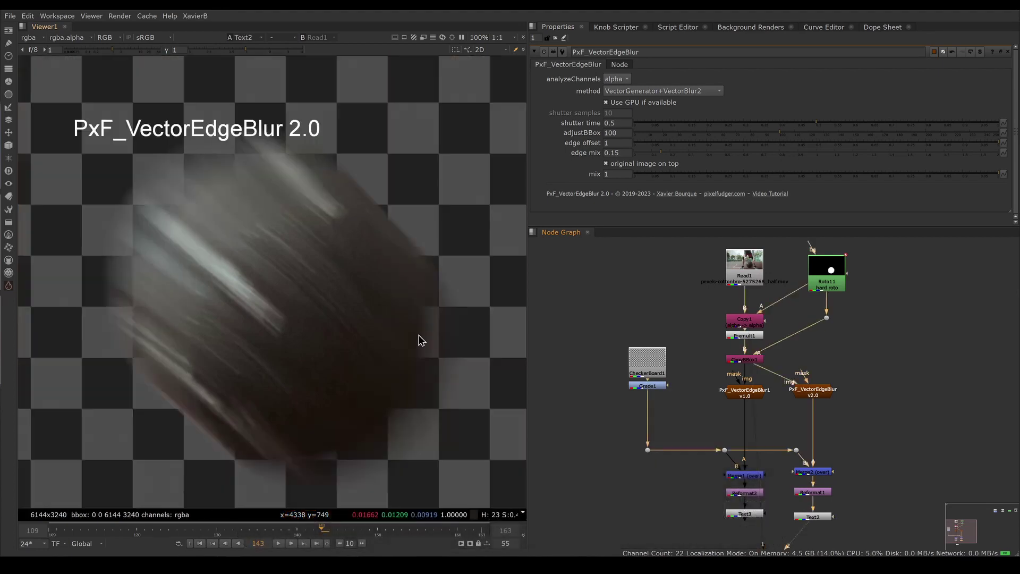
key("1")
key("2")
key("1")
key("2")
- Review the properties of the v1.0 PxF_VectorEdgeBlur1 node, including edges only, and reopen those of the v2.0 node
double_click(748, 398)
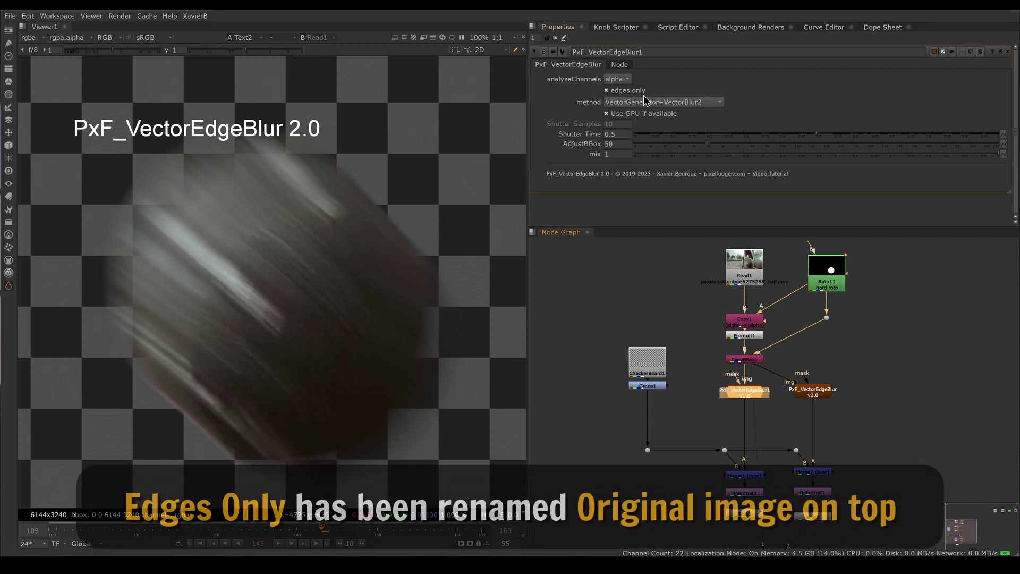
double_click(813, 393)
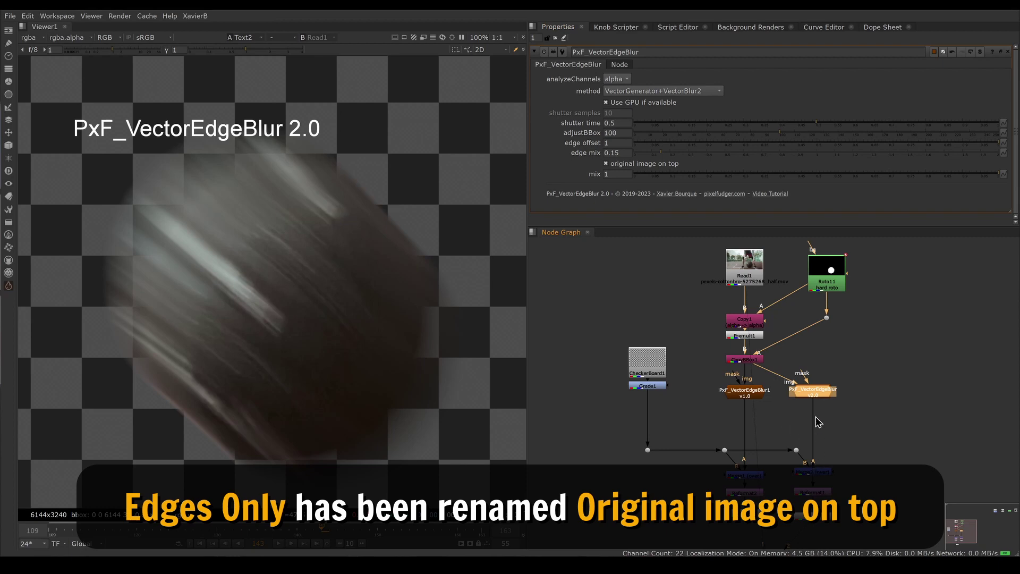
- Disable original image on top in the v2.0 node, examine the ball's interior, and enable the option again
left_click(606, 164)
left_click_drag(176, 185, 369, 397, "ctrl+shift")
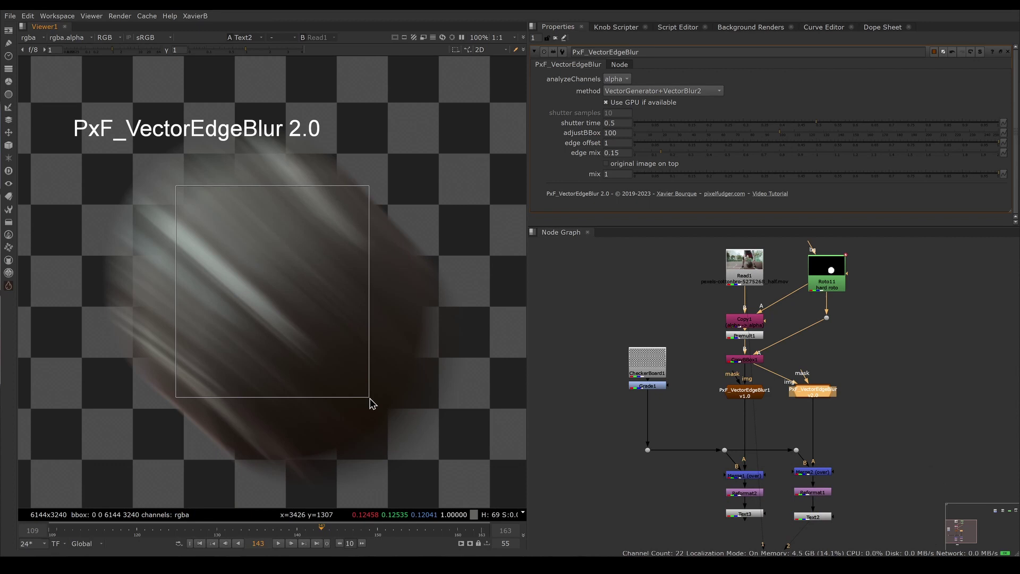
left_click(407, 383, "ctrl")
left_click(606, 163)
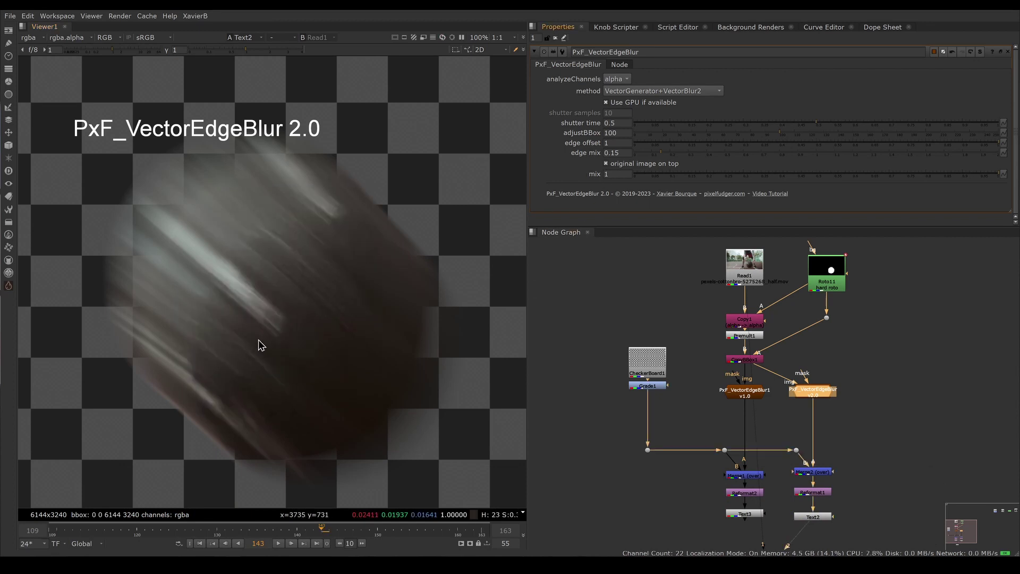
left_click_drag(230, 252, 324, 399, "ctrl+shift")
left_click(322, 402, "ctrl")
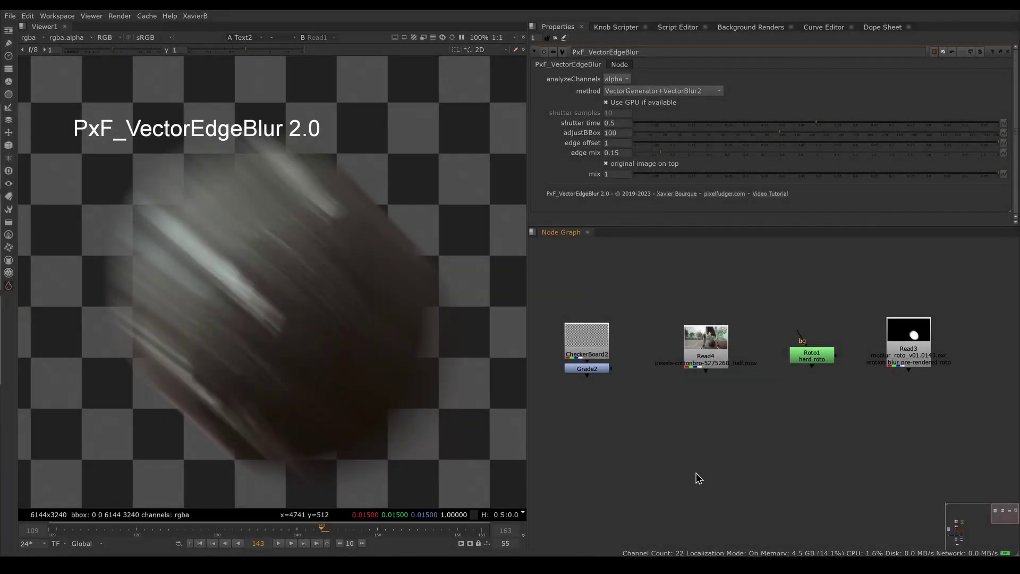
- View the Read4 footage in the viewer with the whole image fitted, at frame 142
left_click(705, 348)
key("1")
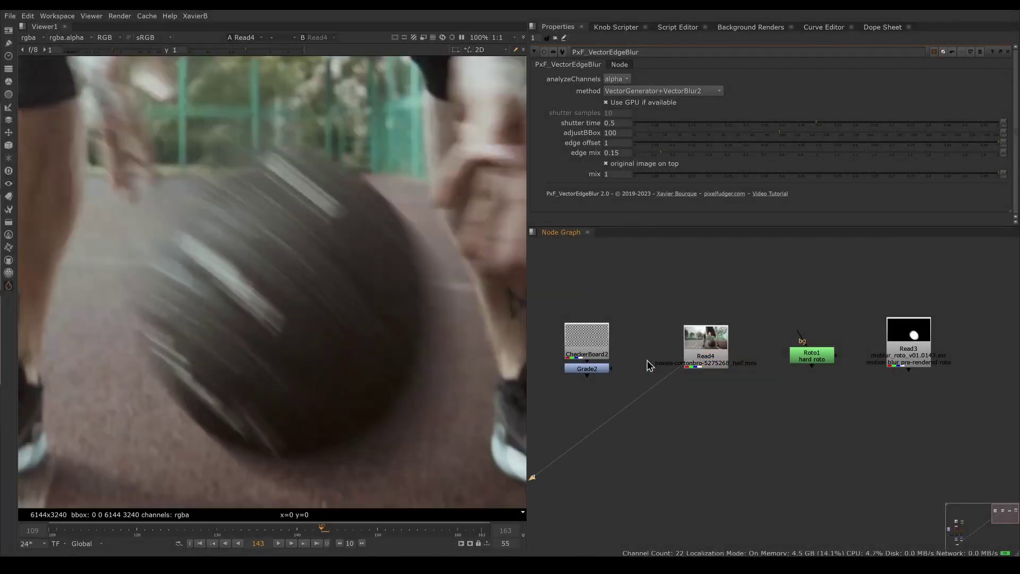
key("f")
mouse_move(315, 531)
left_mouse_down()
mouse_move(303, 529)
mouse_move(336, 520)
mouse_move(301, 532)
mouse_move(314, 528)
left_mouse_up()
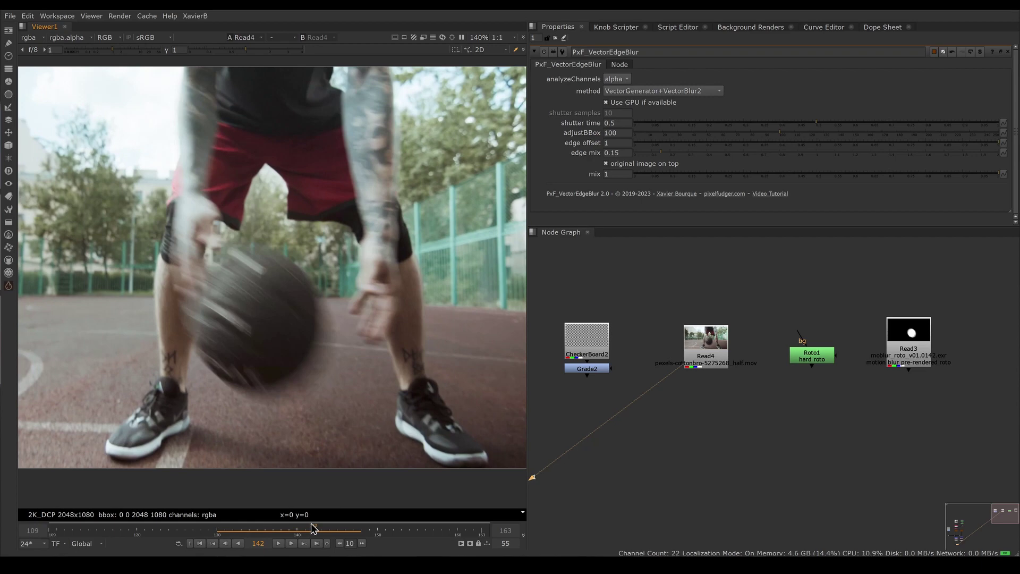
- Check the Roto1 hard roto and the matching Read4 footage at frame 140, and return to frame 142
left_click(812, 355)
key("1")
left_click(730, 377)
left_click_drag(304, 532, 295, 533)
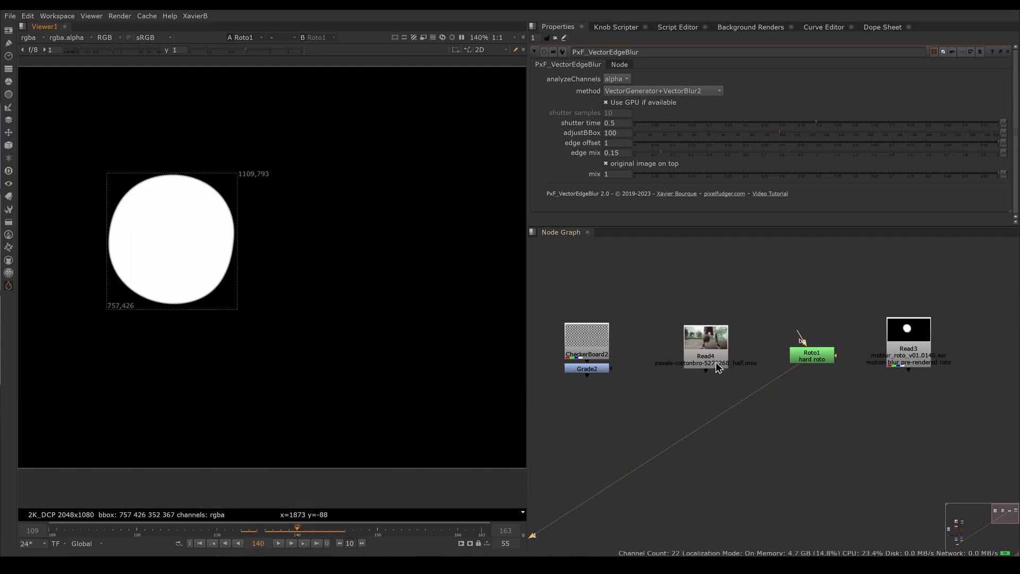
left_click(718, 346)
key("1")
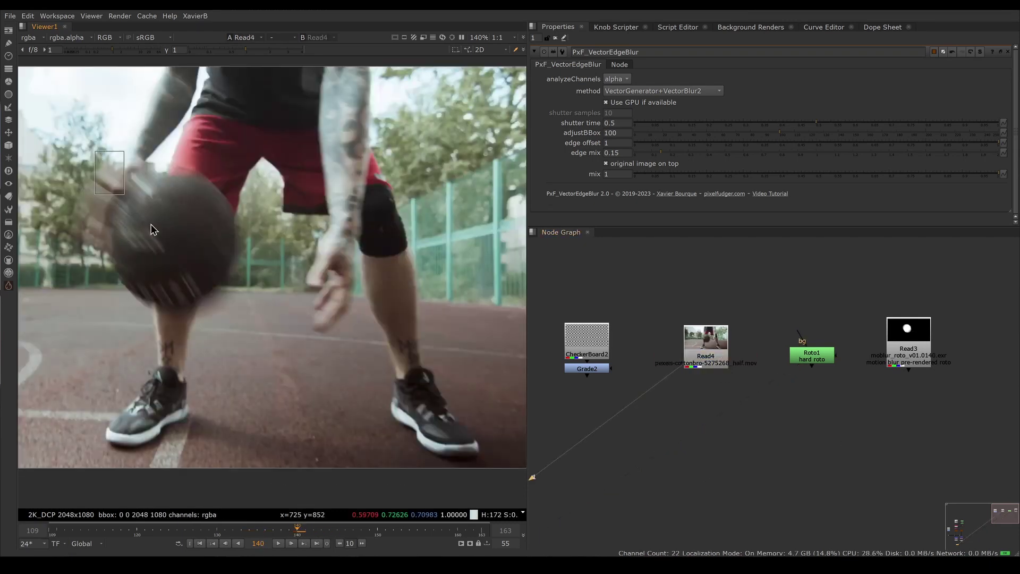
left_click_drag(304, 533, 314, 533)
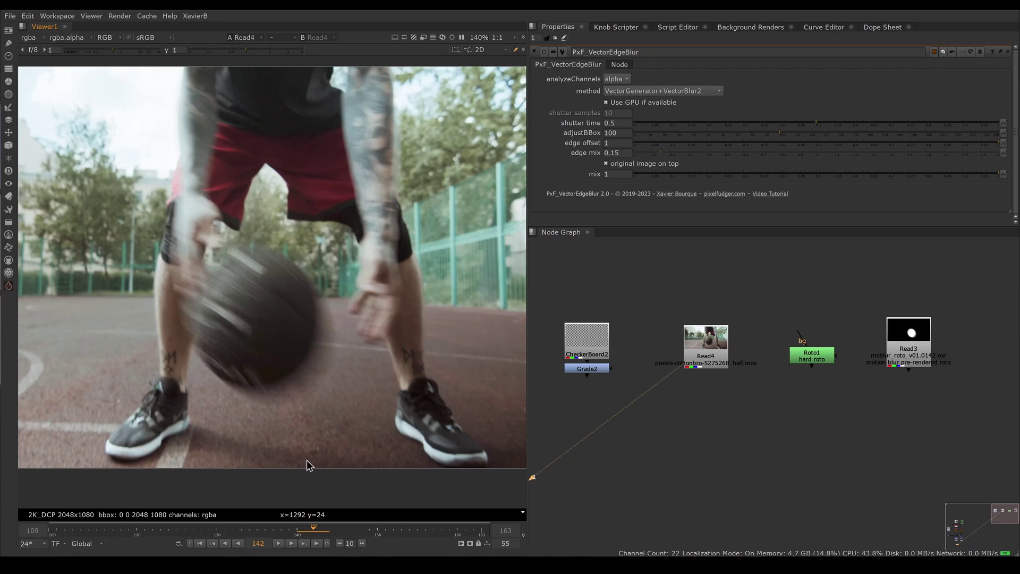
left_click(606, 368)
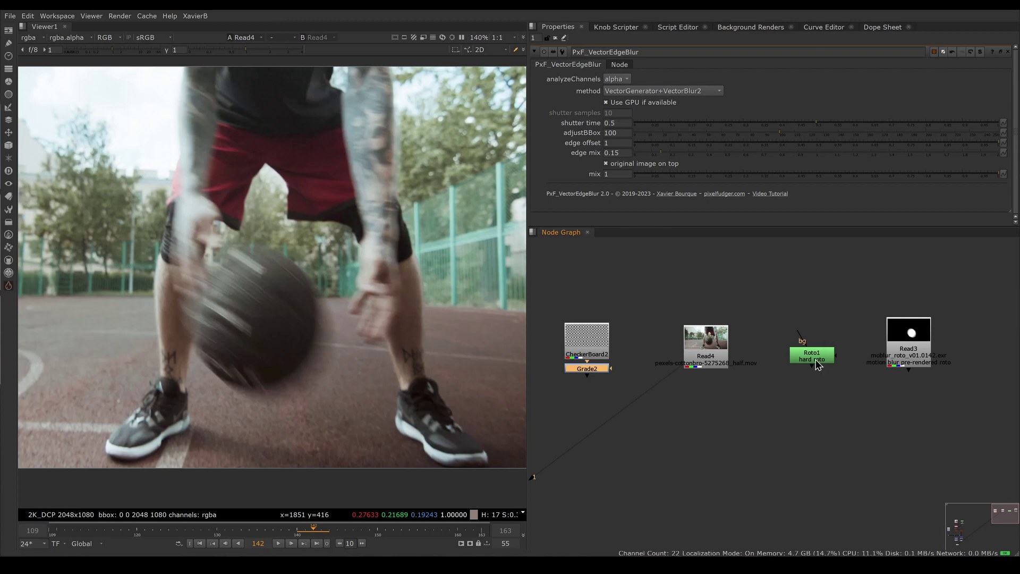
left_click(818, 361)
left_click(714, 357)
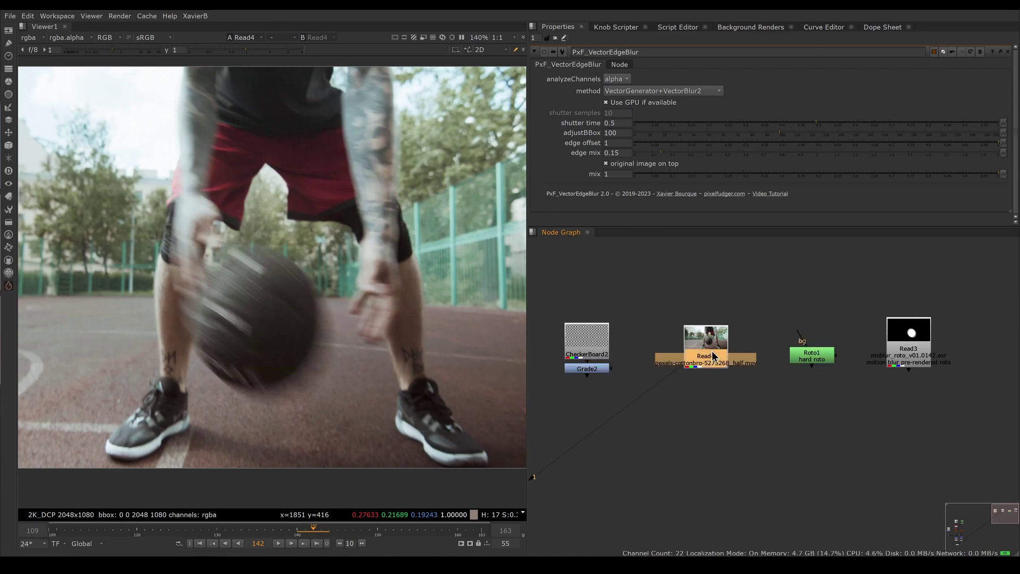
- Create a Copy node below Read4, connecting its A input to Roto1 and its B input to Read4
left_click(719, 429)
key("k")
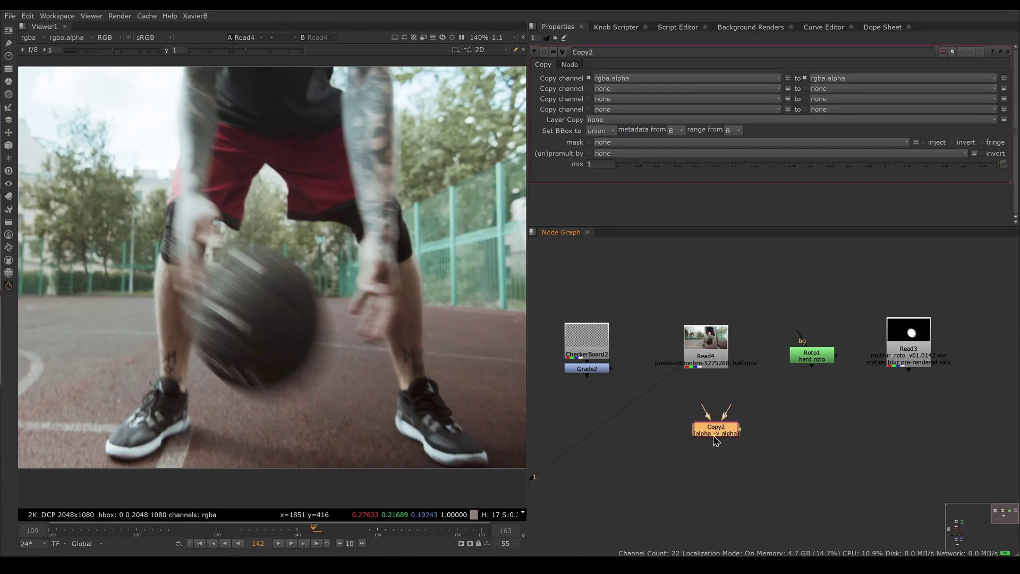
left_click_drag(702, 418, 805, 356)
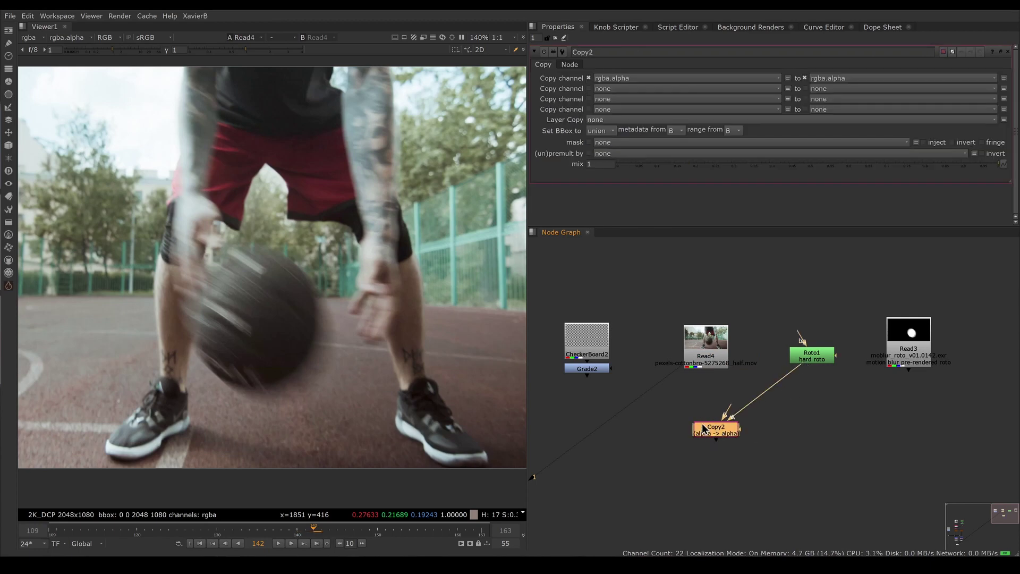
left_click_drag(725, 415, 707, 367)
left_click_drag(722, 429, 712, 425)
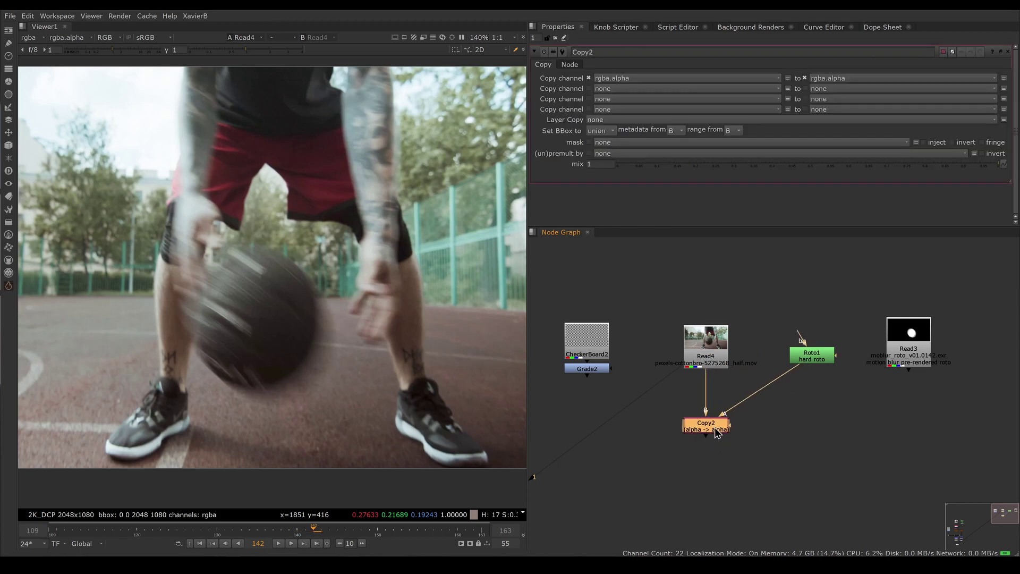
- Add a Premult node after the Copy node and view its cut-out ball and alpha channel
key("Tab")
type("pre")
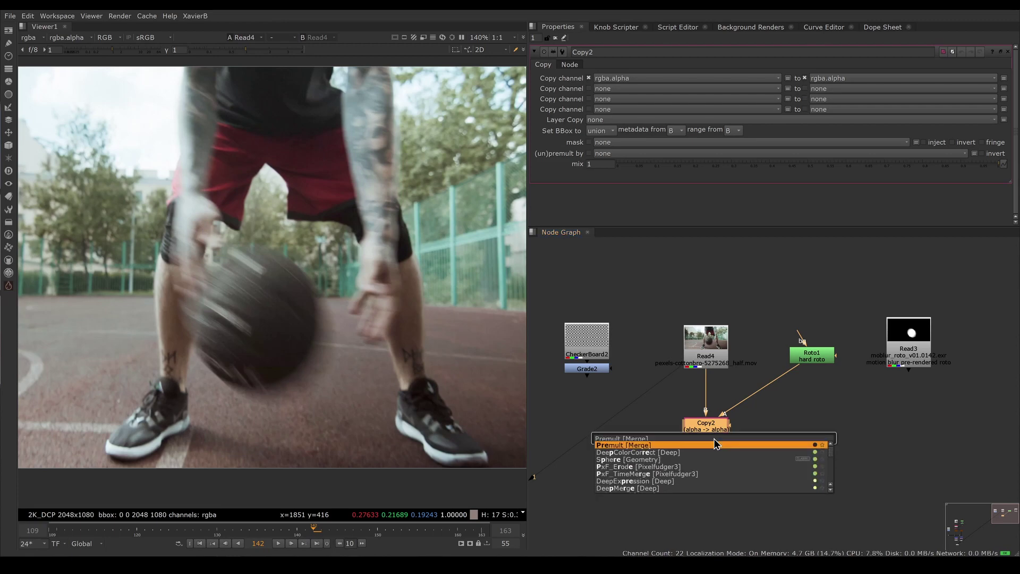
key("Return")
key("1")
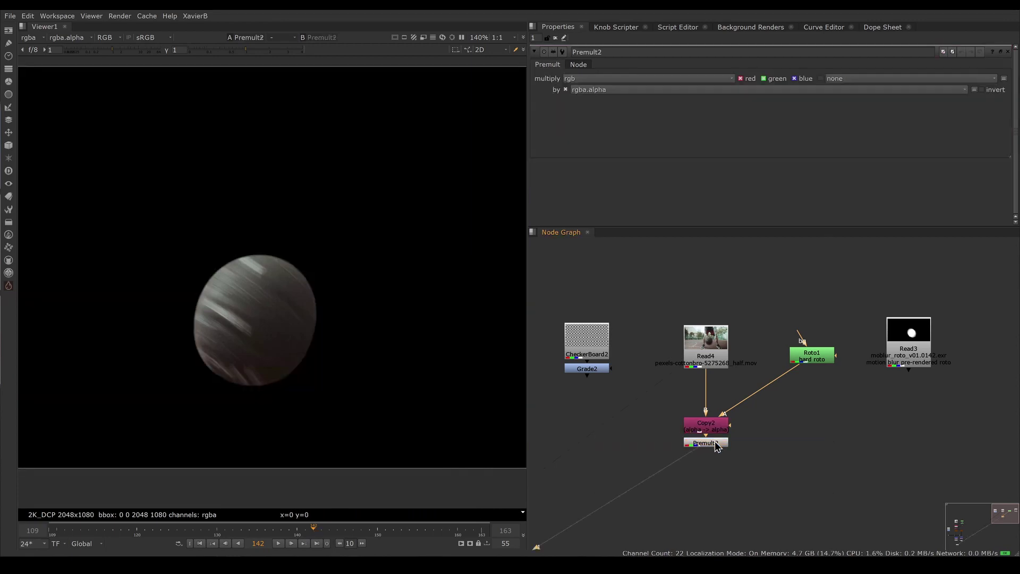
left_click_drag(192, 248, 301, 379)
key("a")
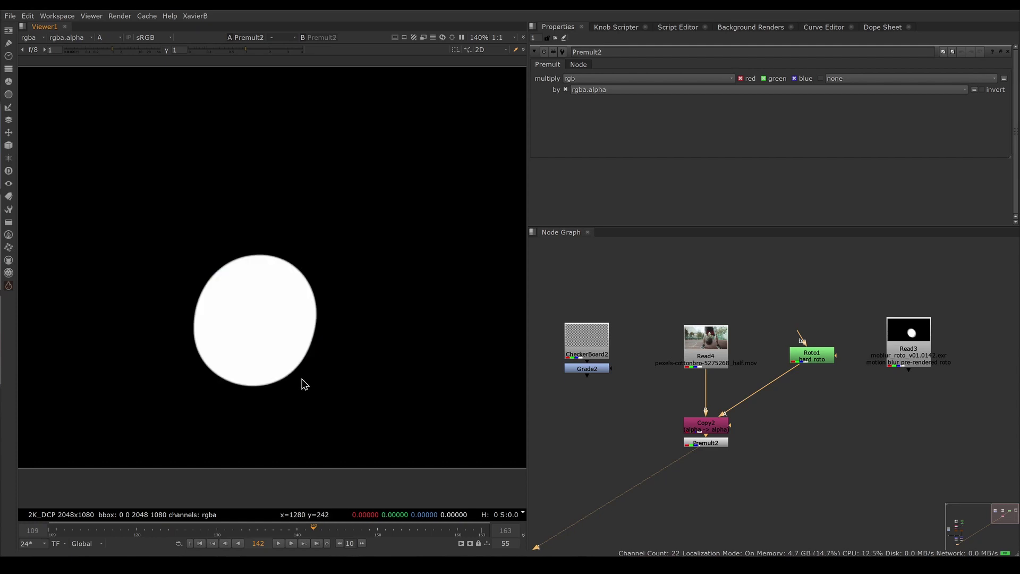
- Return the viewer to colour and add a Merge (over) node with A connected to Premult2 and B to Grade2
key("a")
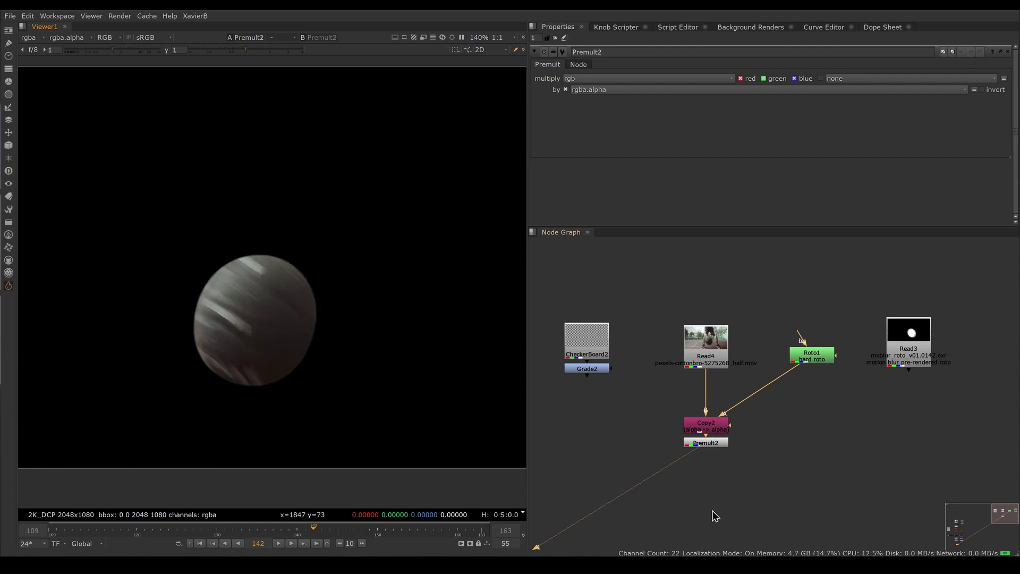
left_click(711, 510)
key("m")
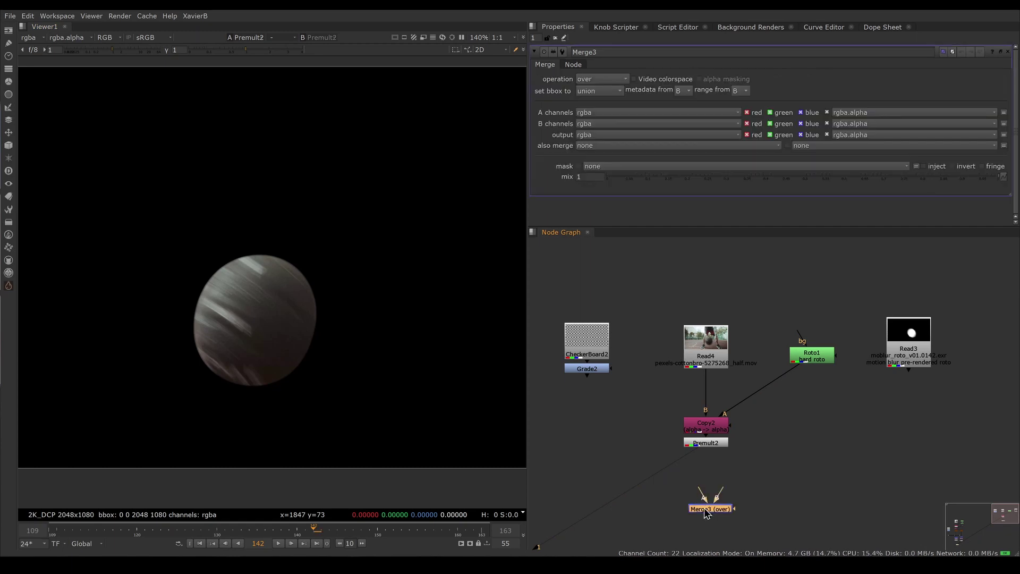
left_click_drag(706, 511, 706, 444)
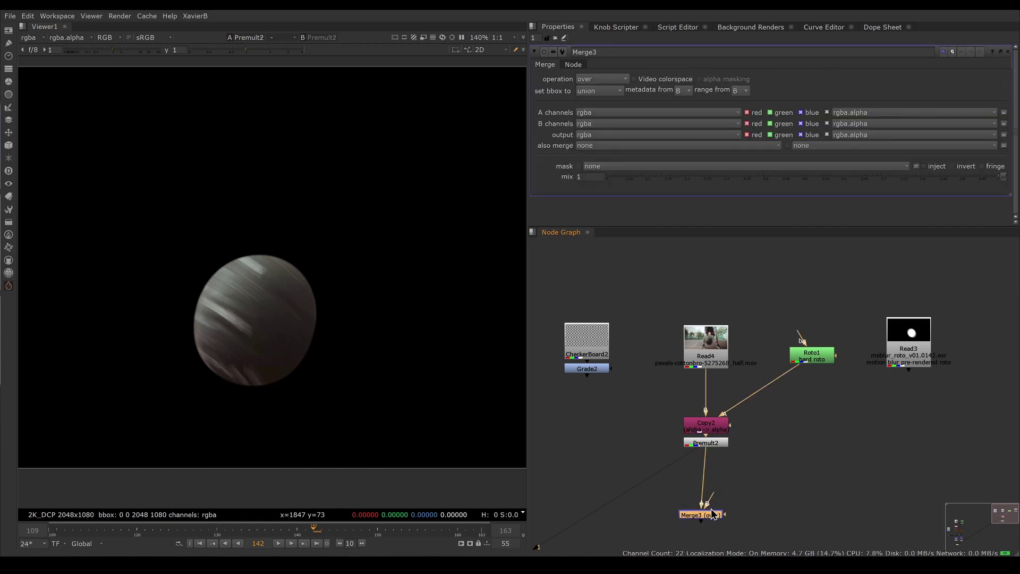
left_click_drag(716, 498, 587, 371)
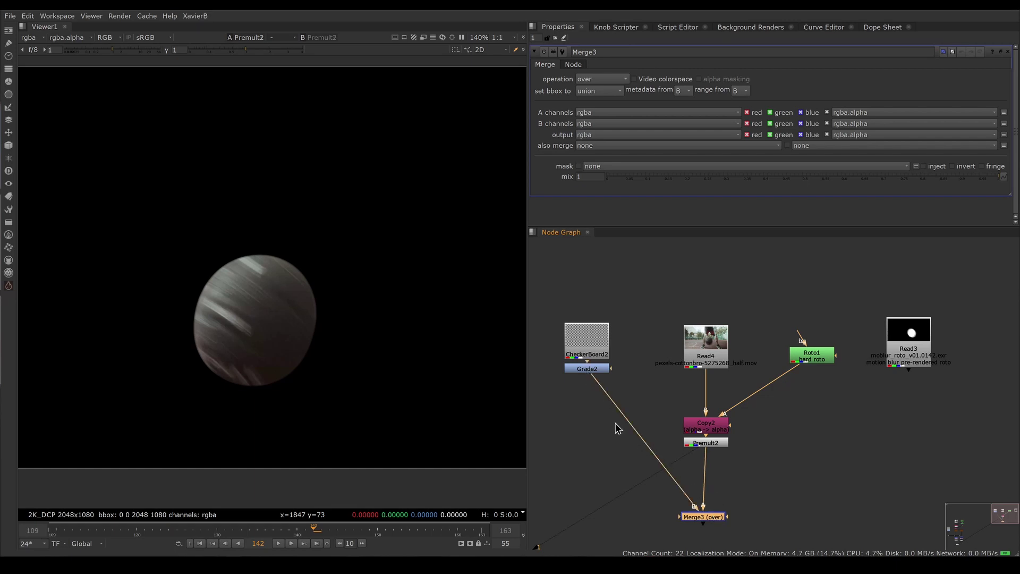
- Add a dot to the Grade2–Merge3 connection, place it directly below Grade2, and view the ball composited over the checkerboard
left_click_drag(646, 443, 588, 484, "ctrl")
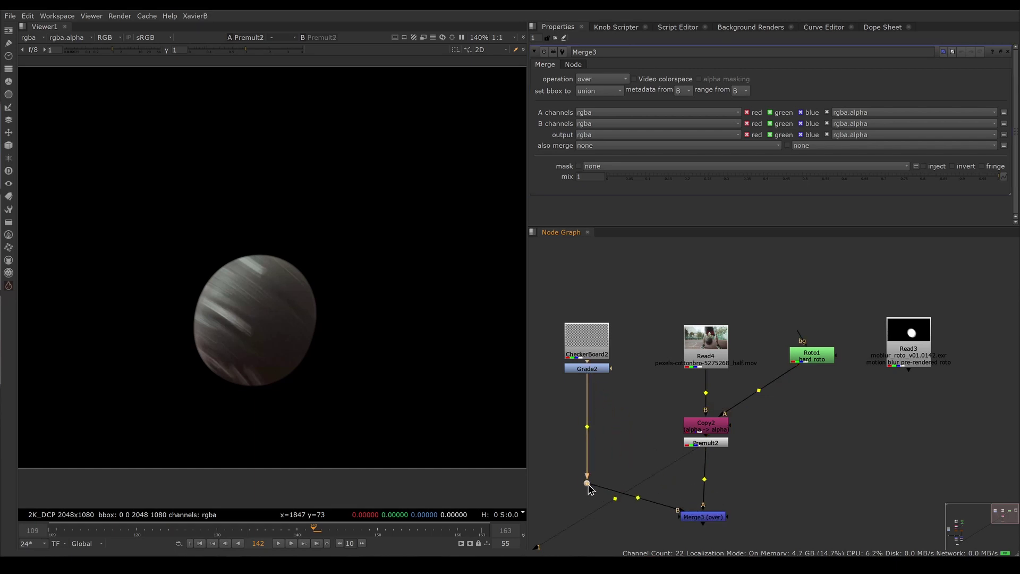
left_click(700, 515)
key("1")
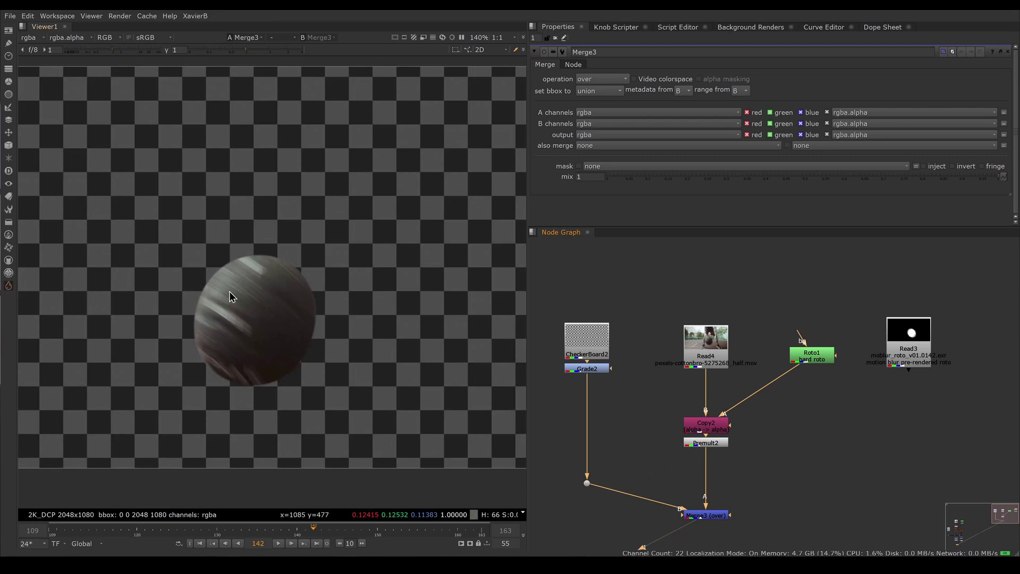
left_click(340, 287, "ctrl")
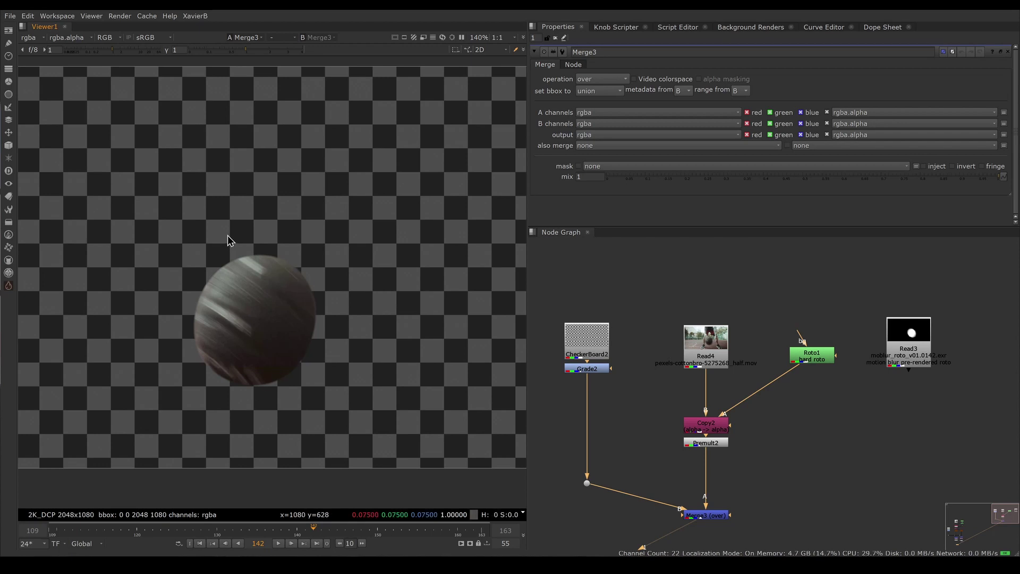
- Open Roto1's motion blur settings, view its matte, and switch the motion blur type to global
double_click(812, 354)
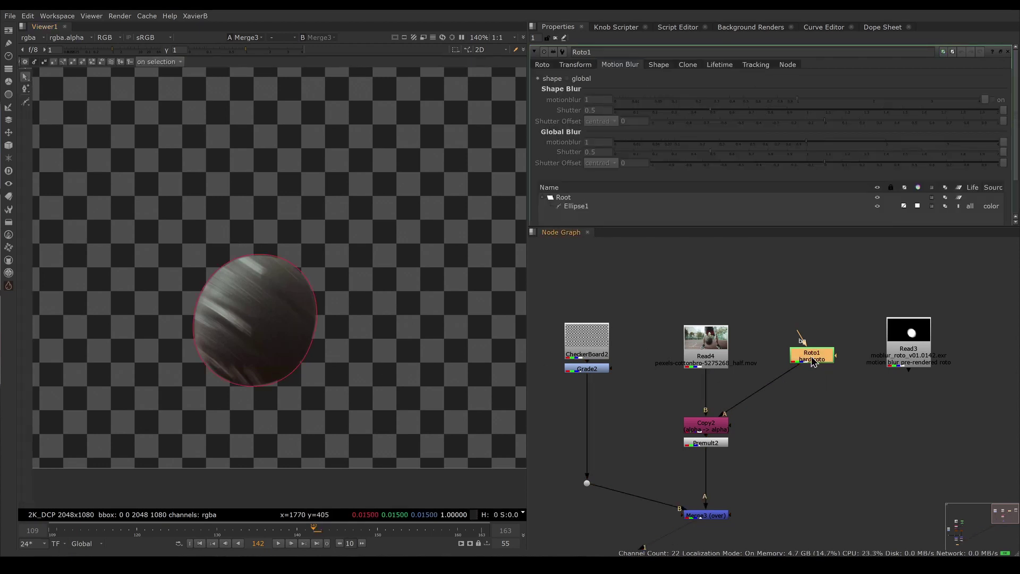
key("1")
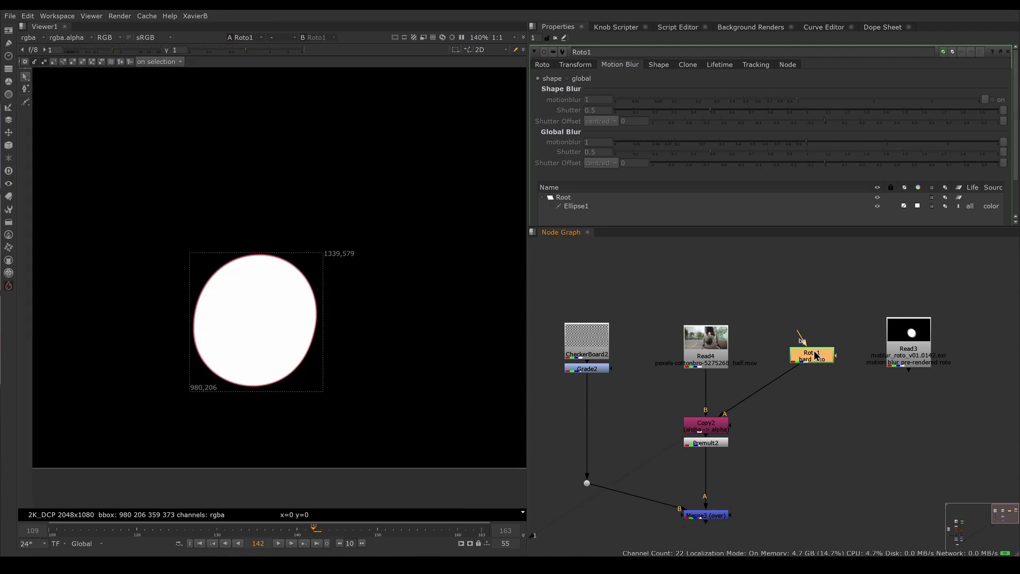
left_click_drag(812, 363, 803, 362)
left_click(559, 66)
left_click(598, 65)
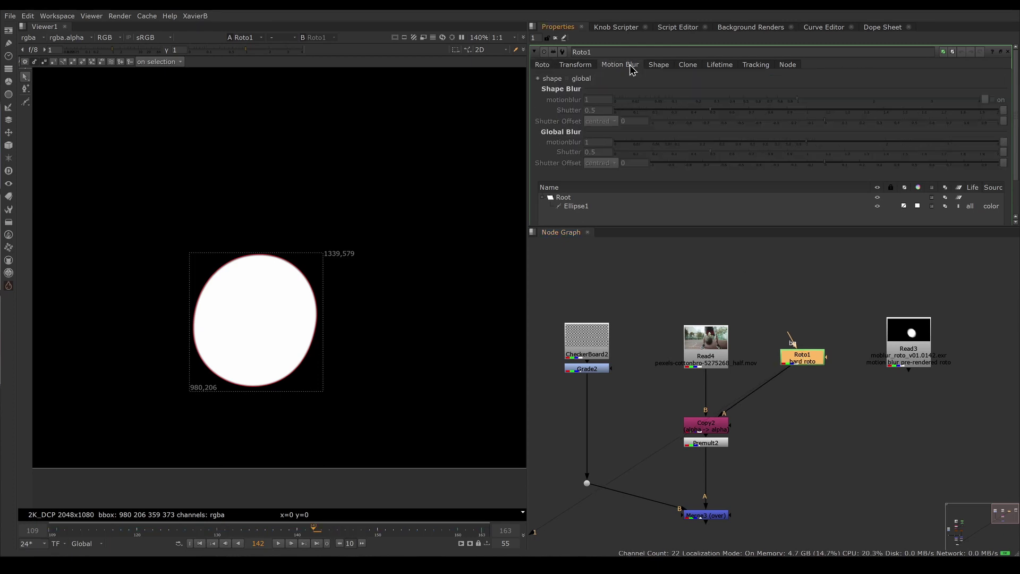
left_click(578, 81)
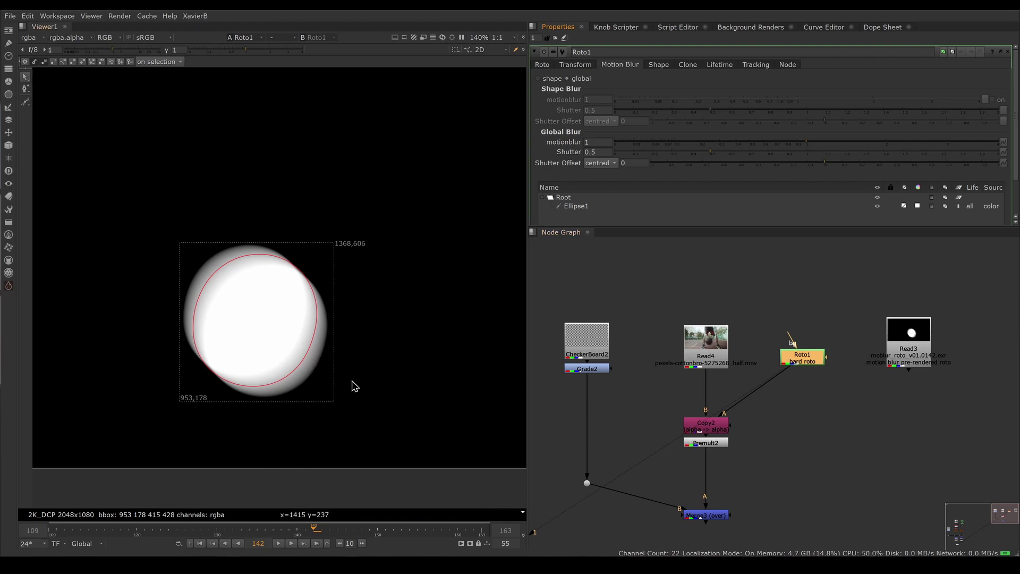
- View the Premult2 cut-out around frame 140 and examine the ball's motion-blurred edges up close
left_click(723, 427)
left_click(707, 444)
key("1")
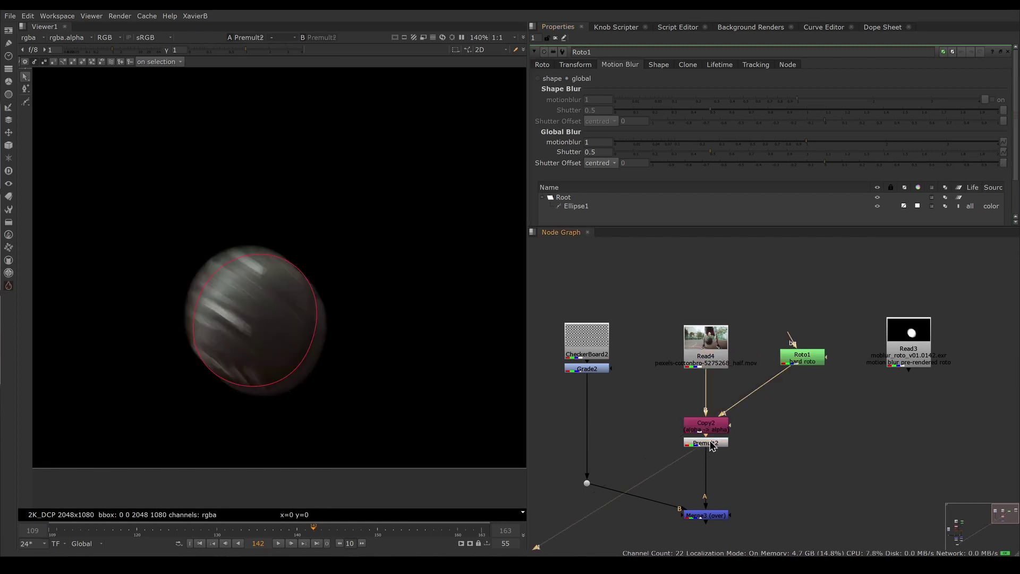
left_click(295, 529)
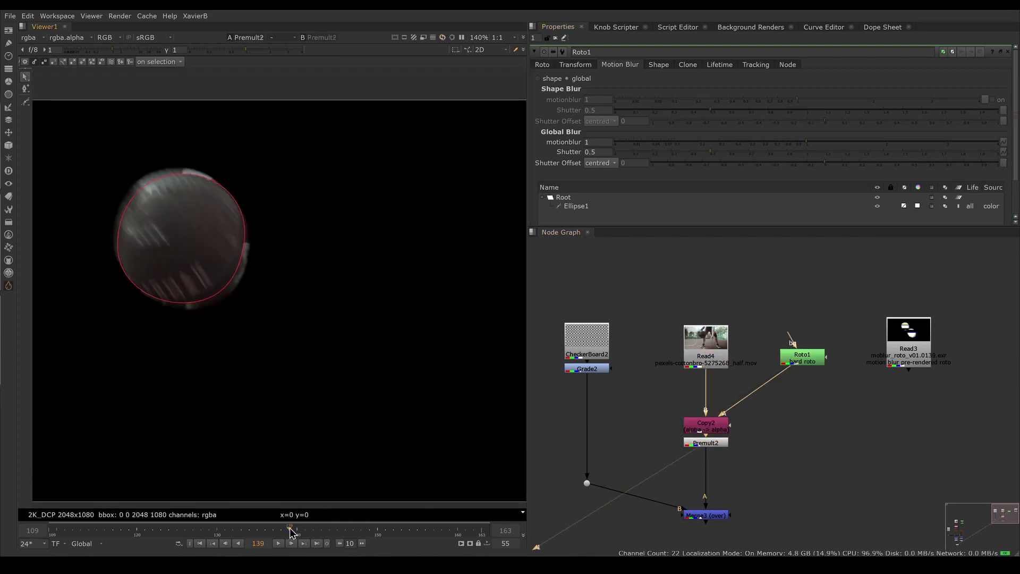
scroll(193, 205, "up", 5)
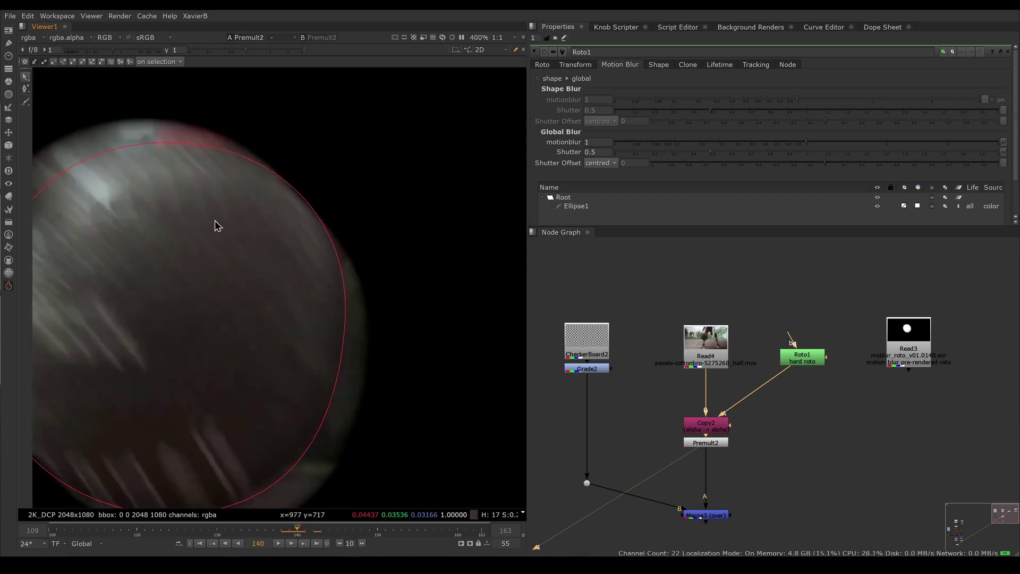
left_click_drag(185, 286, 362, 428)
key("1")
left_click_drag(191, 236, 329, 427)
- View Merge3 and examine the ball's edges over the checkerboard at frames 140 and 139, hiding the viewer overlay
left_click(721, 443)
key("1")
left_click(715, 518)
key("1")
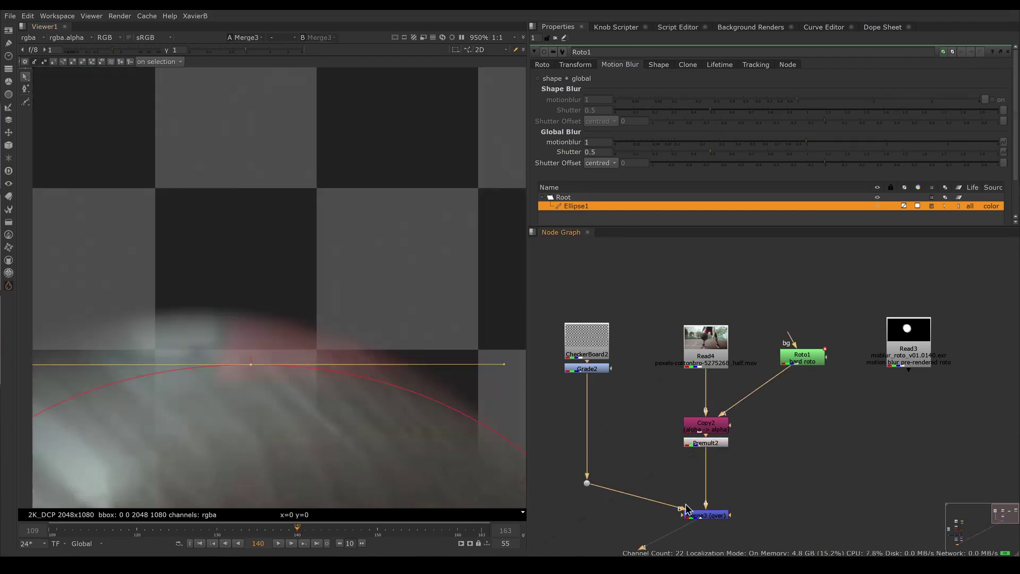
scroll(358, 406, "down", 15)
scroll(271, 280, "up", 12)
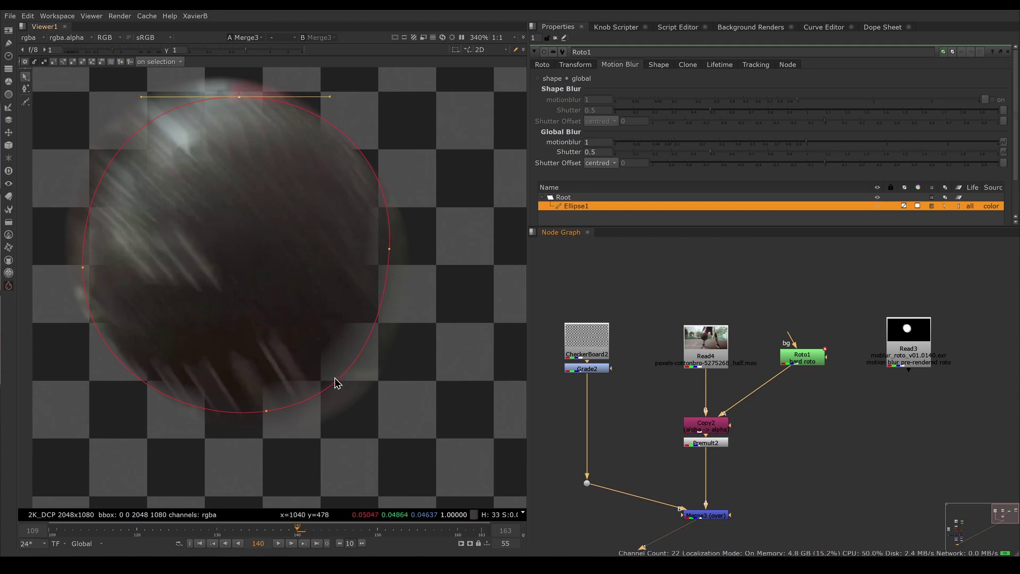
scroll(296, 333, "up", 2)
scroll(335, 253, "down", 3)
scroll(334, 253, "down", 2)
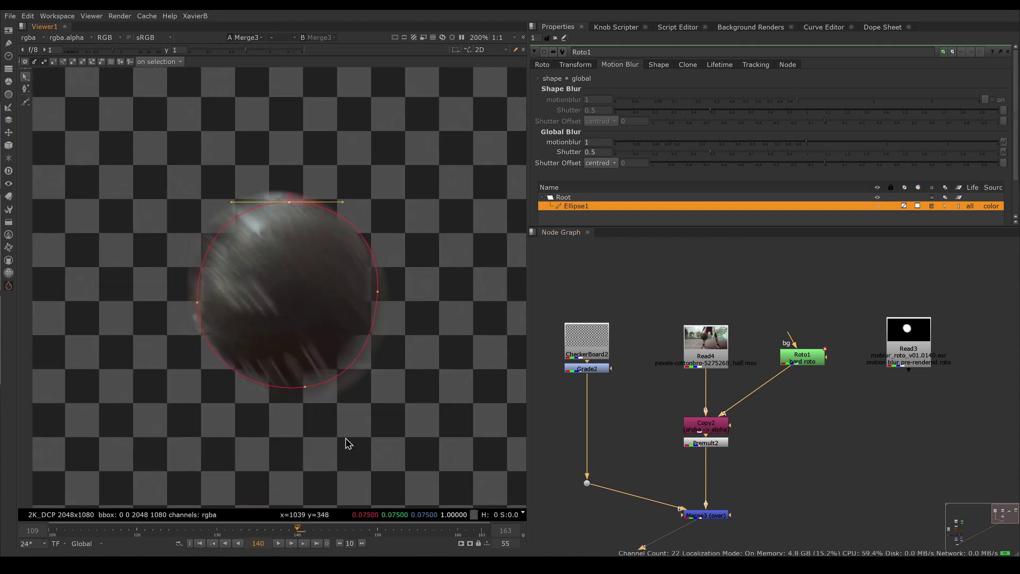
mouse_move(300, 531)
left_mouse_down()
mouse_move(319, 536)
mouse_move(289, 535)
left_mouse_up()
key("o")
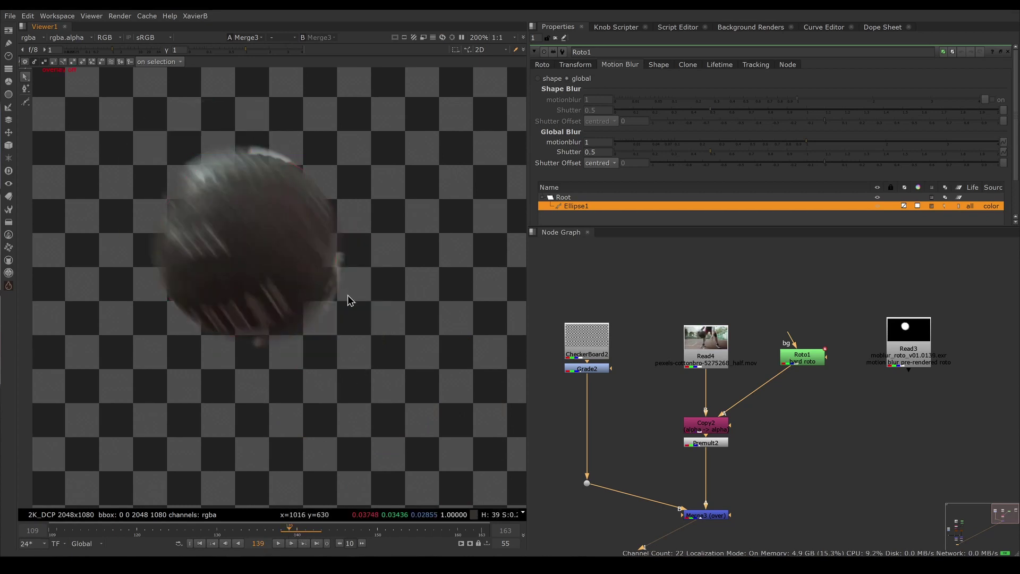
- View the original Read4 footage at frame 139 and move on to frame 141
left_click_drag(808, 359, 804, 375)
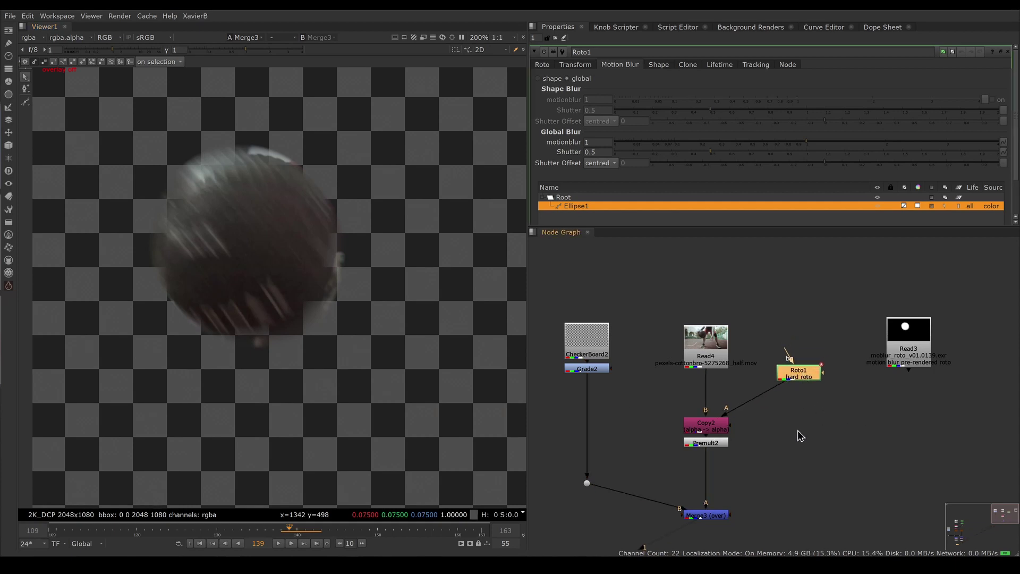
left_click(716, 356)
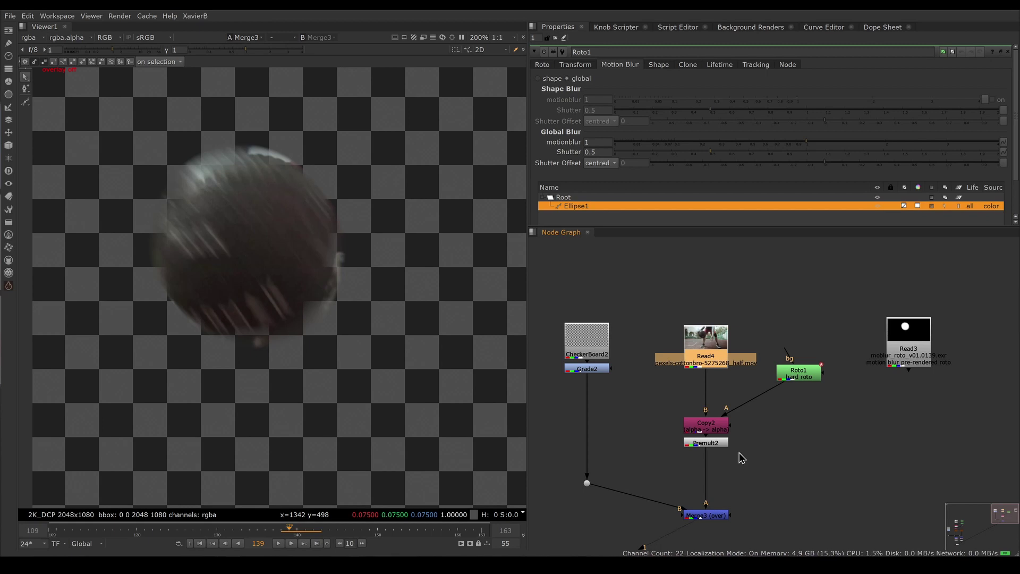
key("1")
left_click(739, 453)
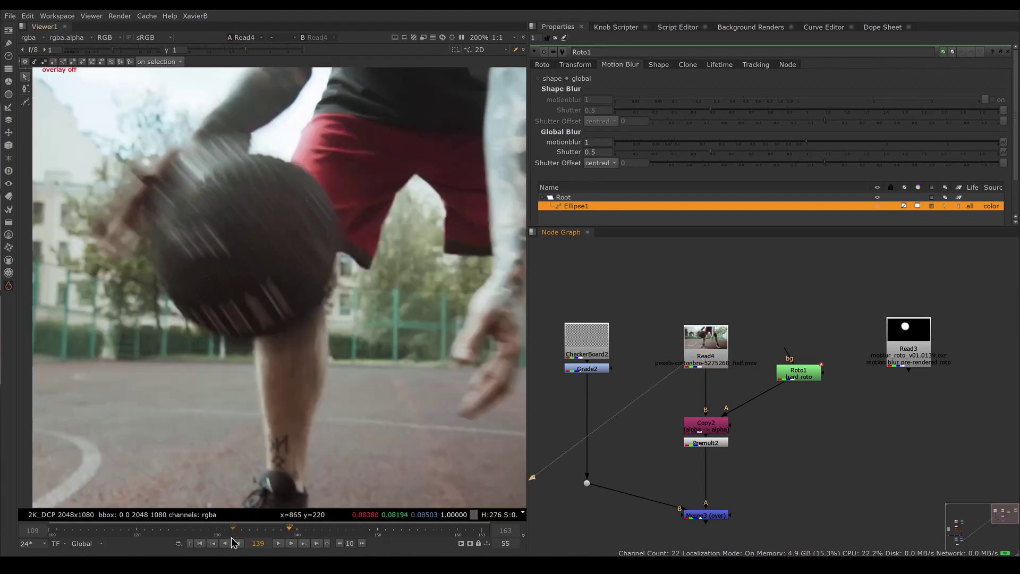
left_click_drag(290, 530, 306, 530)
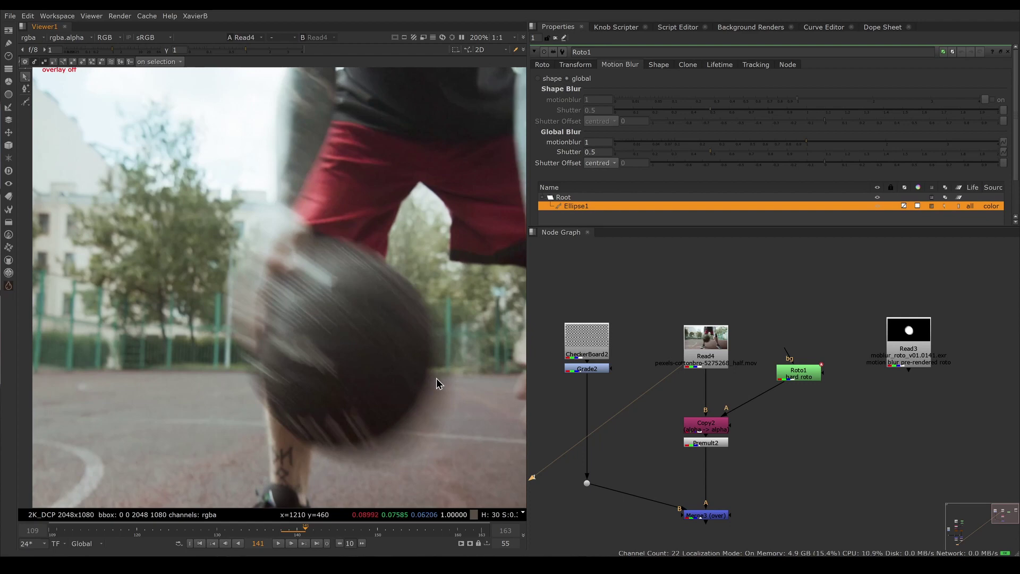
- Sample regions along the blurred edges of the basketball in the Read4 footage at frame 141
left_click_drag(427, 349, 451, 403, "ctrl+shift")
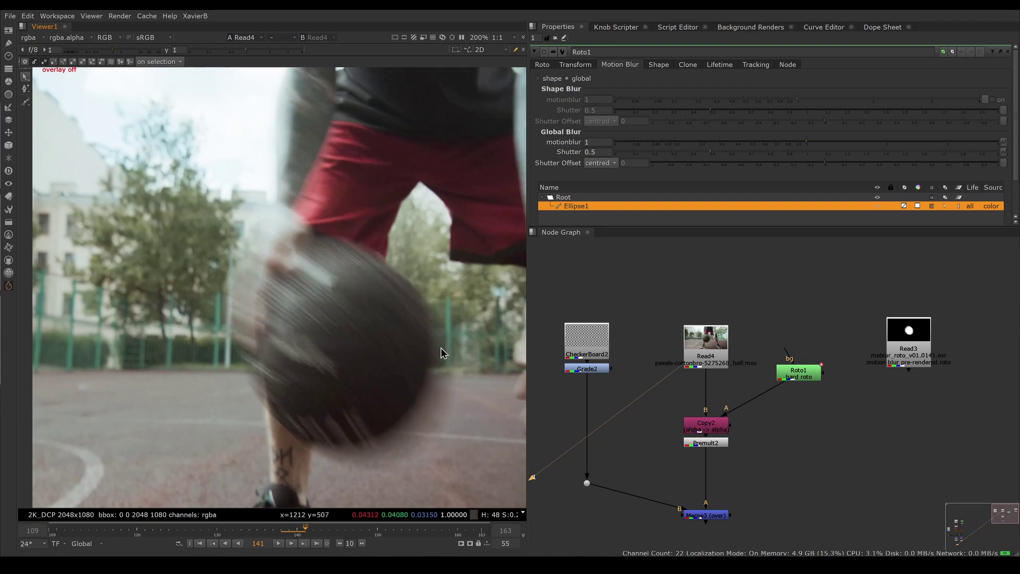
left_click_drag(435, 315, 462, 373, "ctrl+shift")
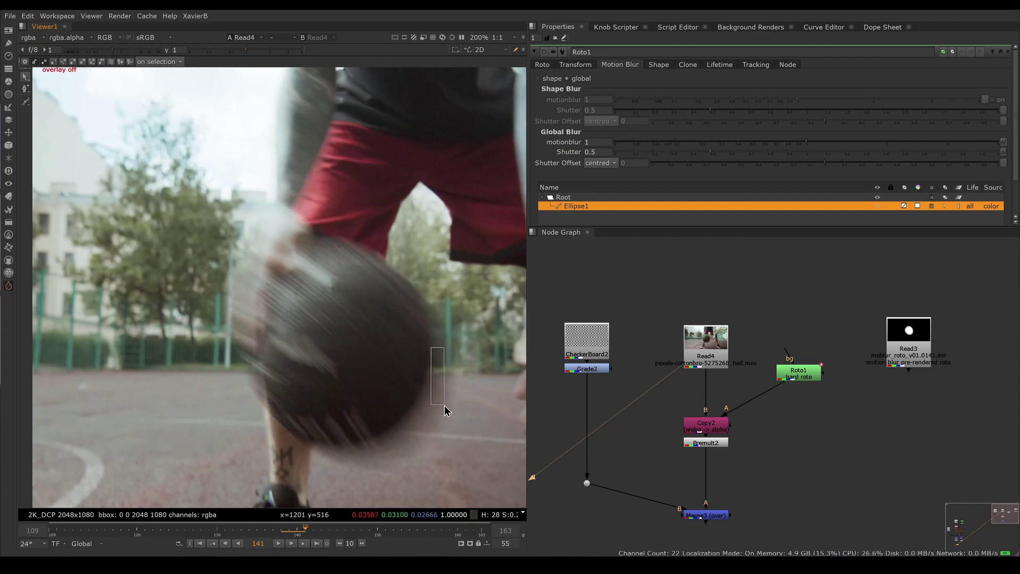
left_click_drag(296, 227, 321, 247, "ctrl+shift")
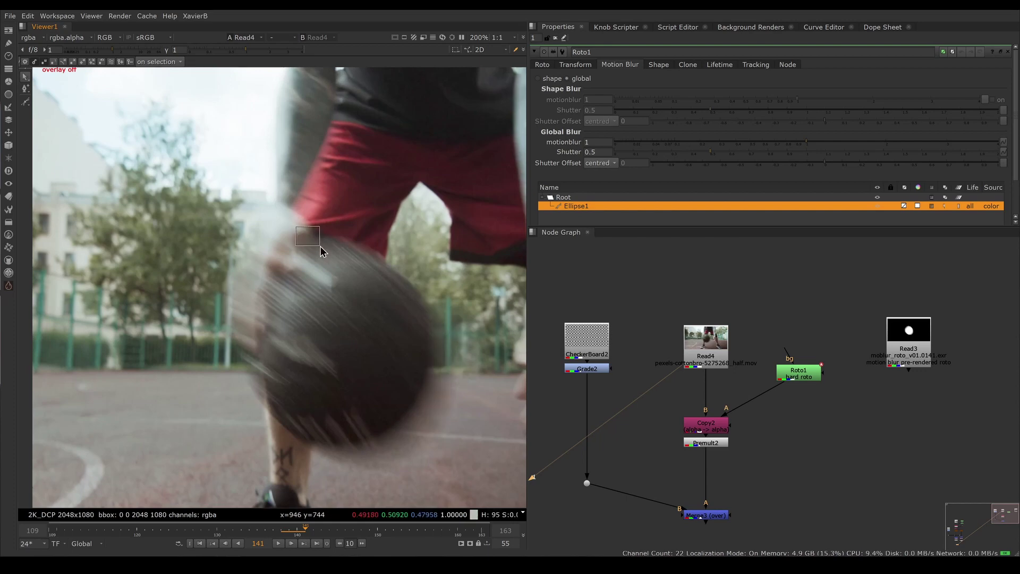
right_click(320, 246, "ctrl")
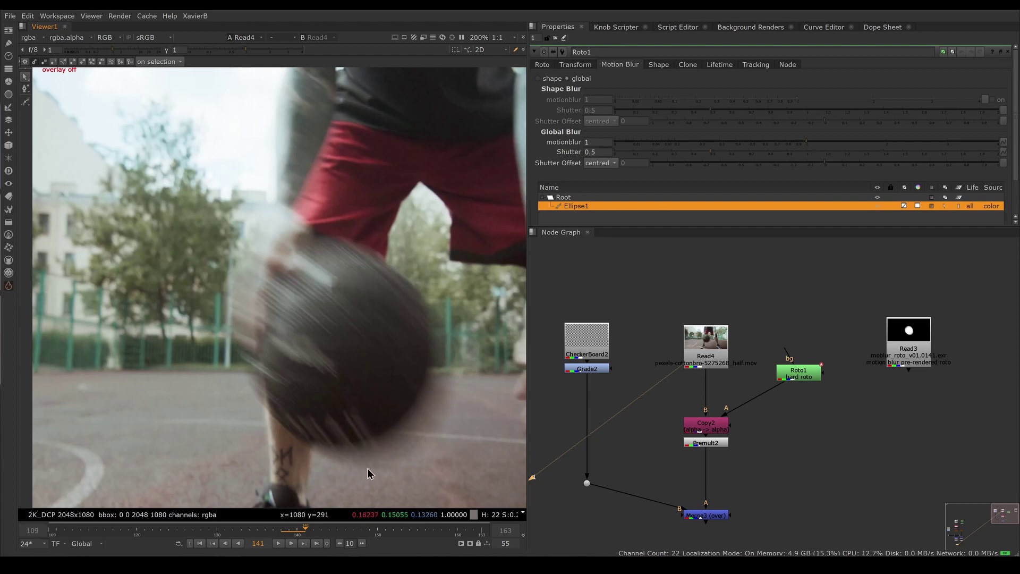
right_click(454, 402, "ctrl")
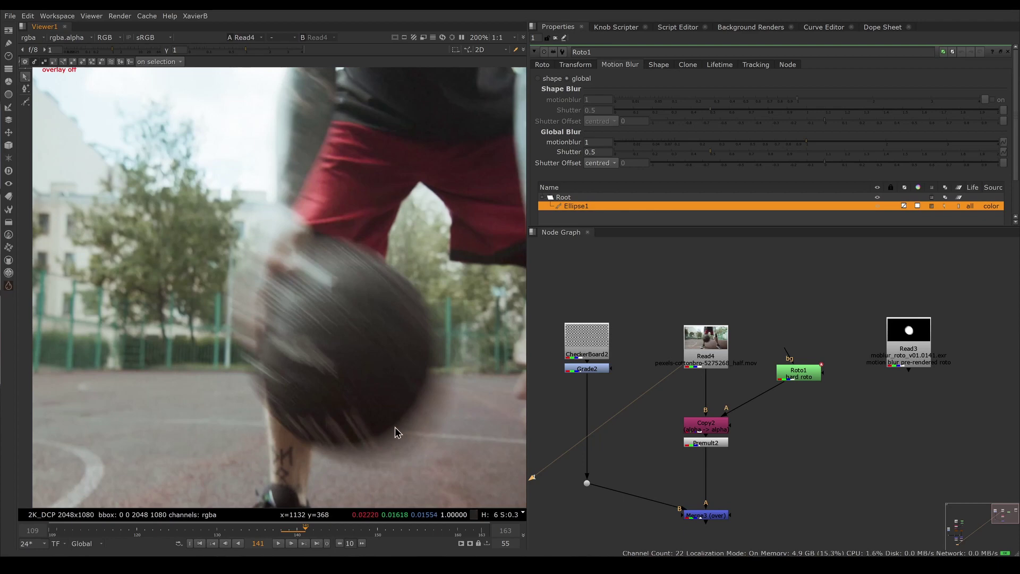
- View Roto1 and set its motion blur type back to shape for a hard-edged matte
left_click_drag(805, 383, 801, 387)
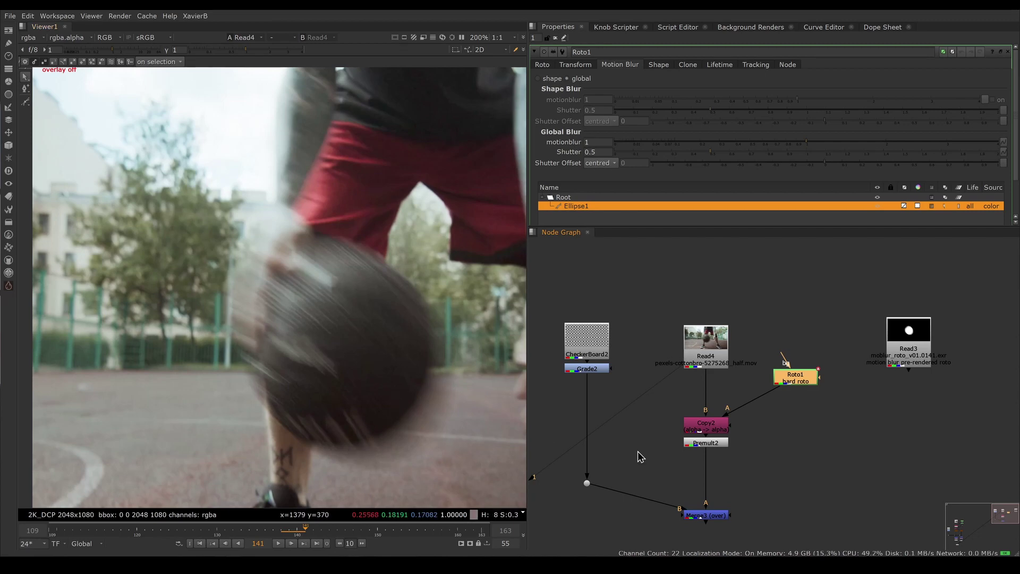
left_click_drag(807, 386, 800, 388)
key("1")
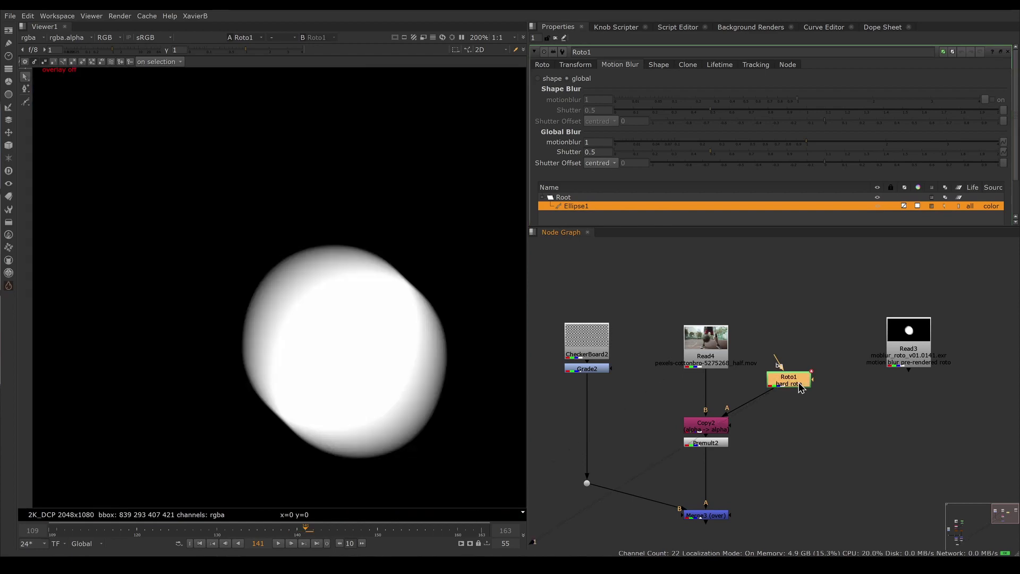
left_click(564, 82)
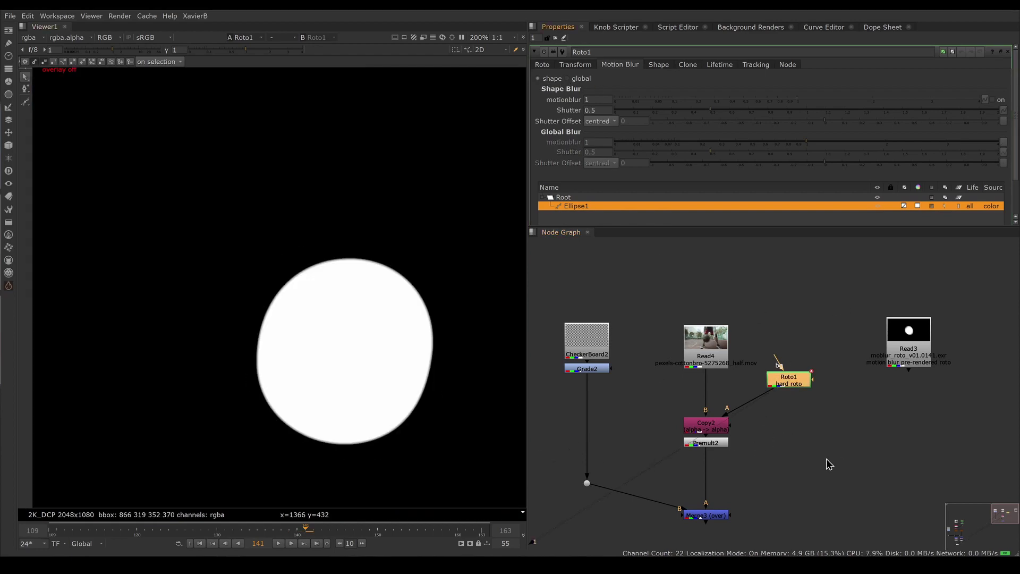
left_click(812, 443)
- Place the pre-rendered motion blur roto Read3 closer to Roto1 and view its matte
left_click_drag(909, 349, 884, 394)
key("1")
left_click_drag(387, 329, 450, 439, "ctrl+shift")
- Add a Gamma node below Read3 and lower its value to 0.021 to isolate the matte's solid core
left_click(894, 402)
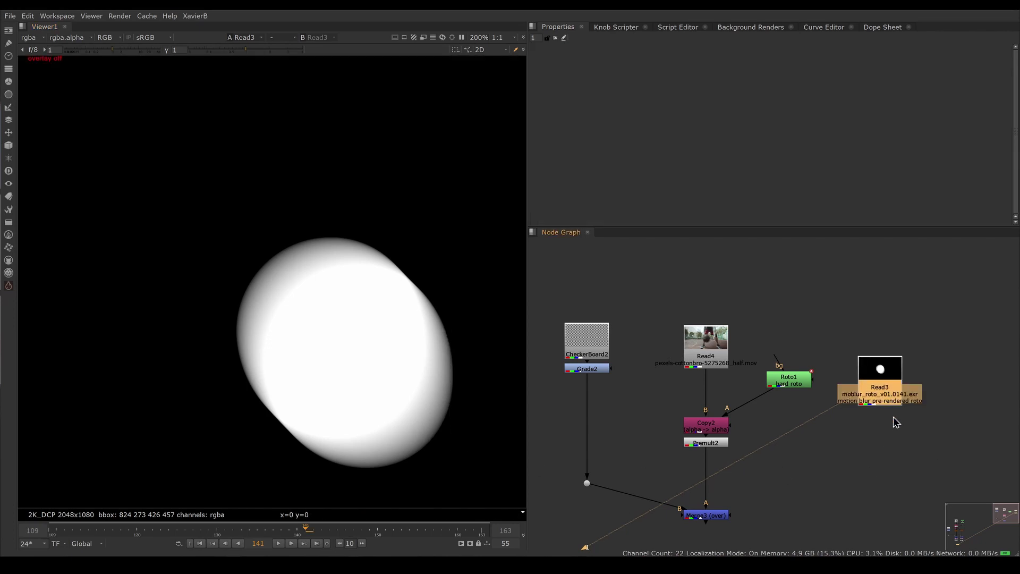
key("Tab")
type("gamma")
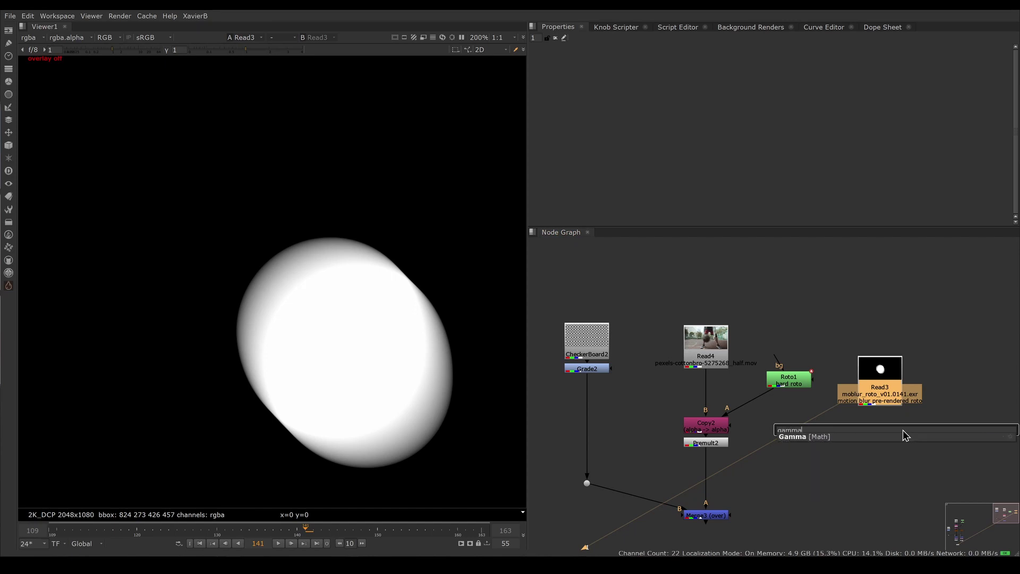
key("Return")
left_click(897, 430)
left_click_drag(800, 91, 643, 105)
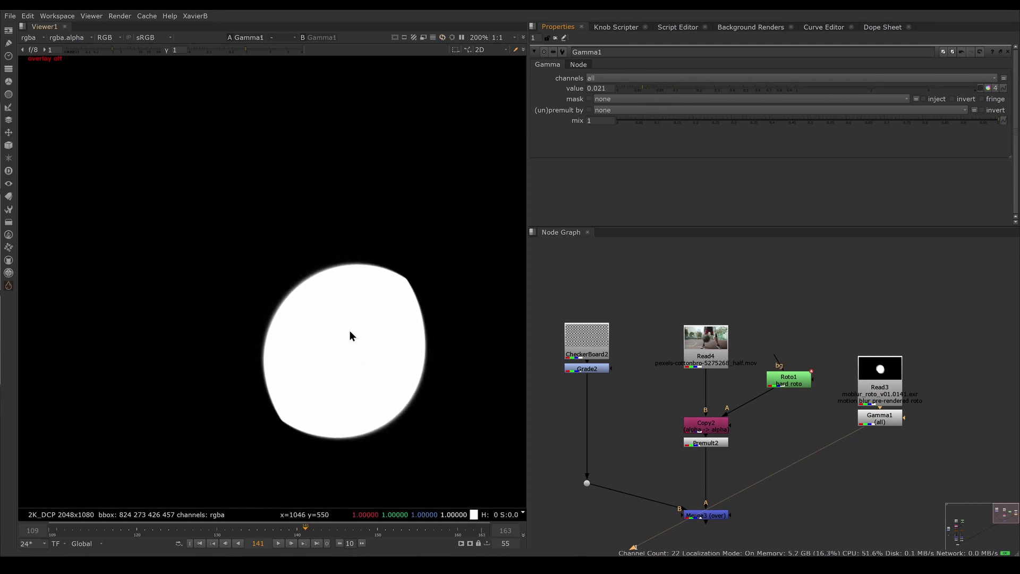
left_click(899, 388)
left_click_drag(878, 388, 877, 383)
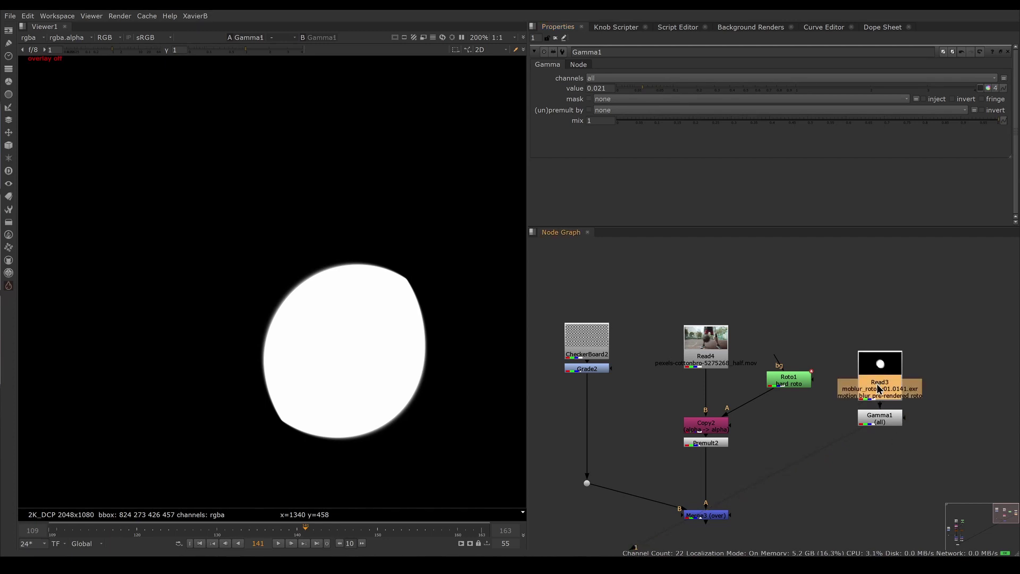
left_click(881, 425)
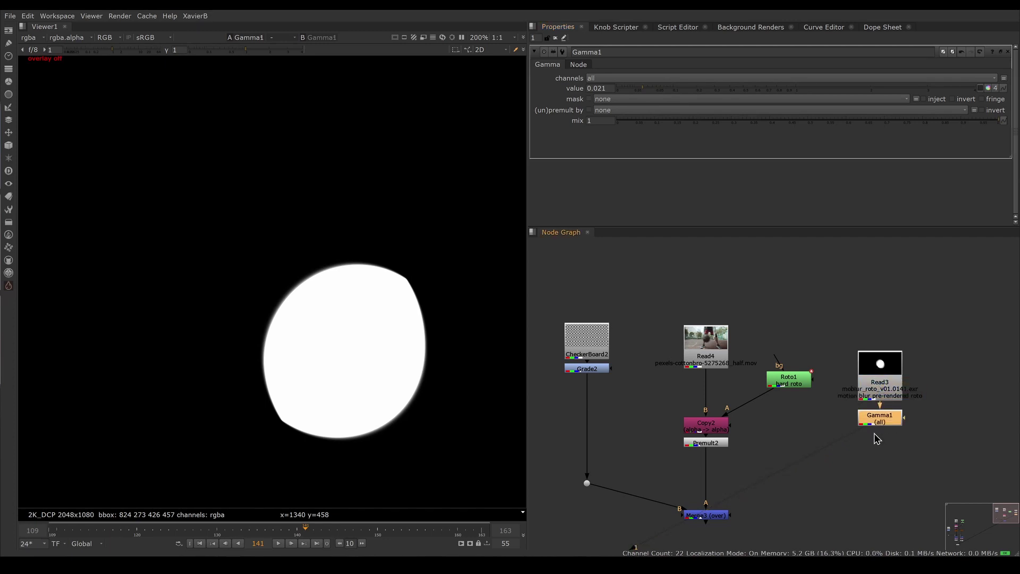
- Move Read3 and its Gamma1 node well away from the Roto1 branch
left_click(789, 383)
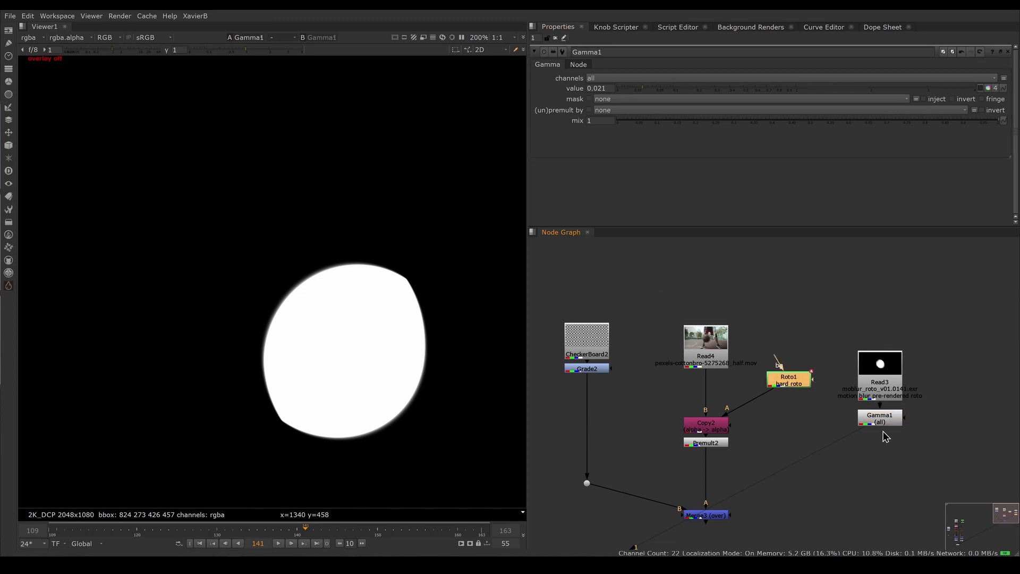
left_click_drag(946, 478, 842, 332)
left_click_drag(877, 387, 961, 317)
middle_click_drag(792, 444, 815, 435)
scroll(815, 441, "up", 3)
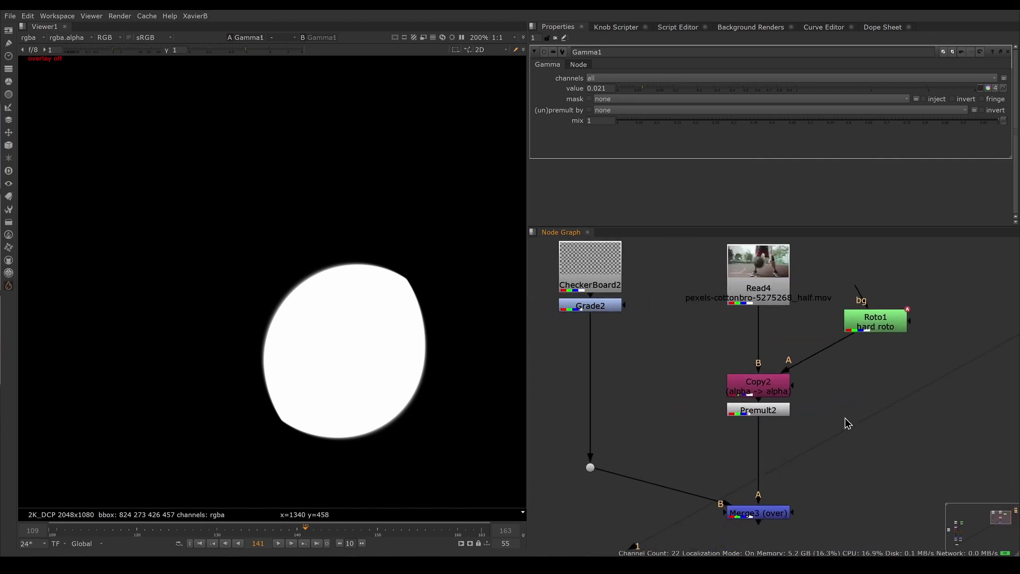
- View Roto1, the Read4 plate and the Premult2 cutout of the ball in turn, ending on frame 140
left_click(861, 329)
key("1")
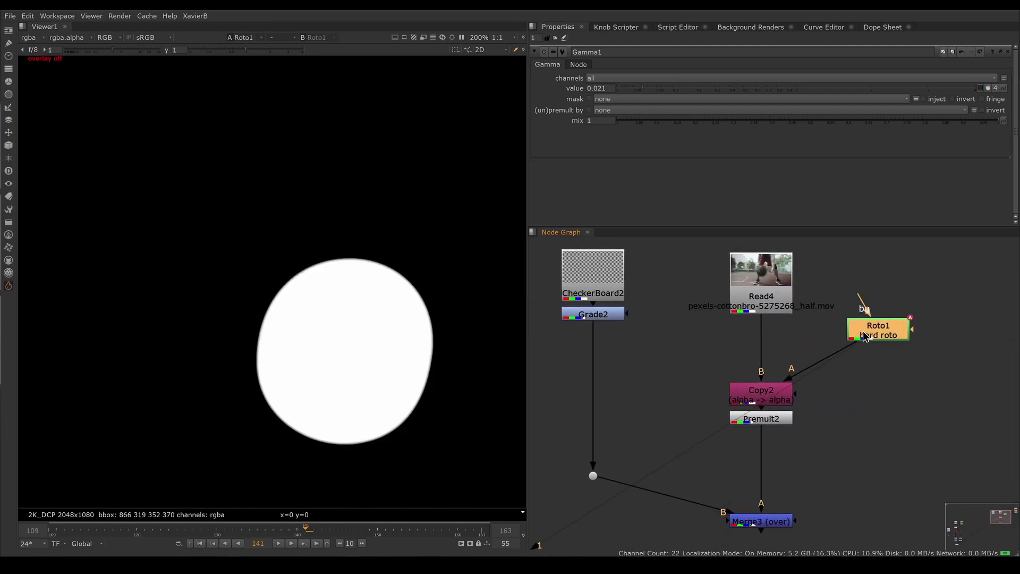
double_click(864, 336)
left_click(760, 299)
key("1")
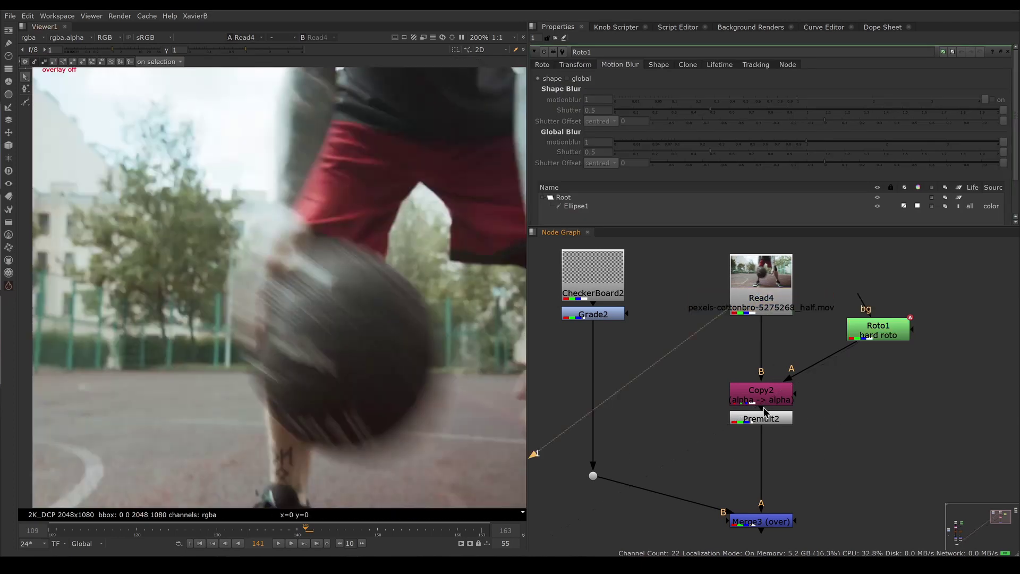
left_click(766, 418)
key("1")
key("Left")
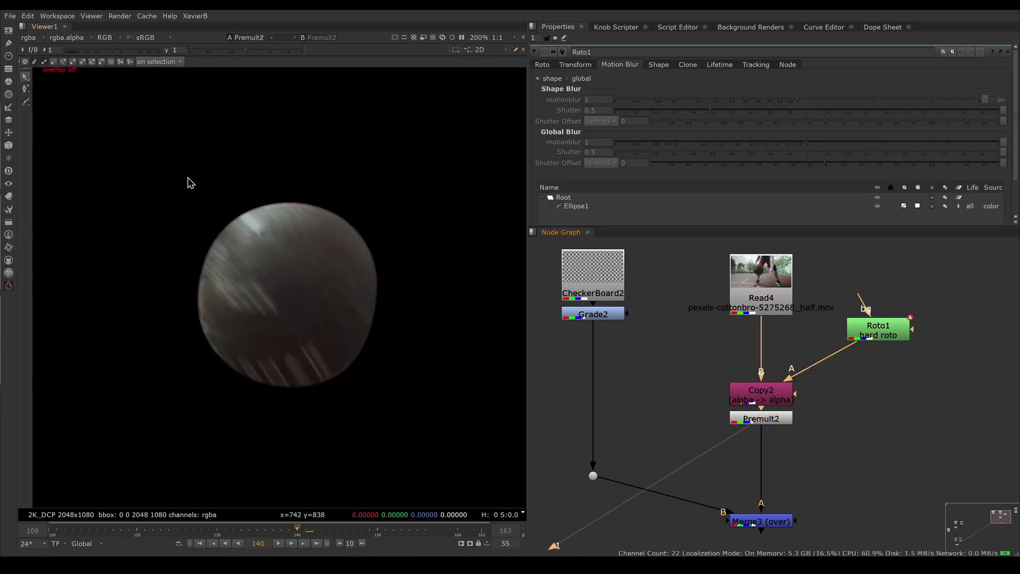
left_click_drag(190, 178, 288, 288)
left_click_drag(811, 444, 850, 477)
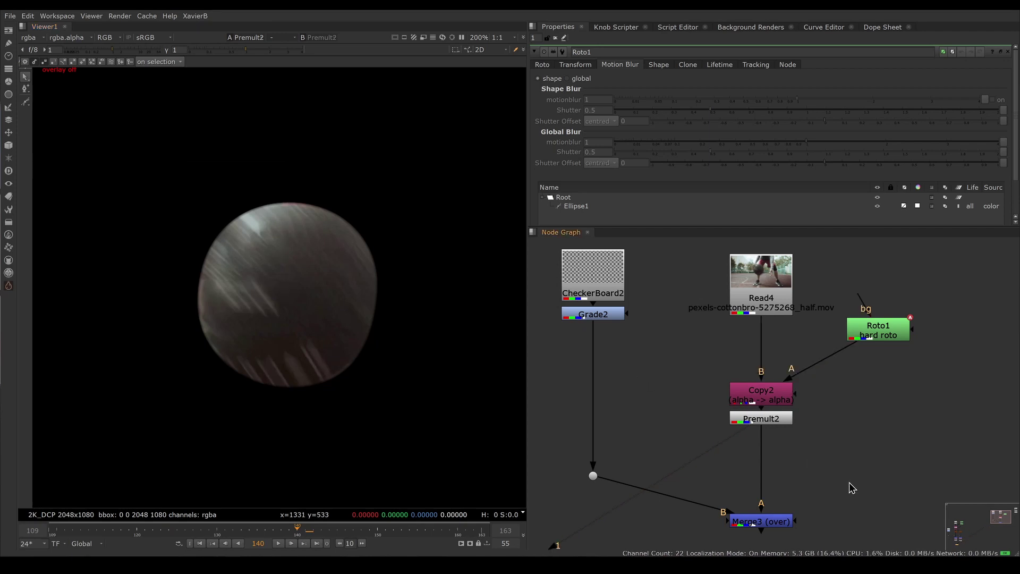
- Add a PxF_VectorEdgeBlur node between Premult2 and Merge3
left_click(7, 286)
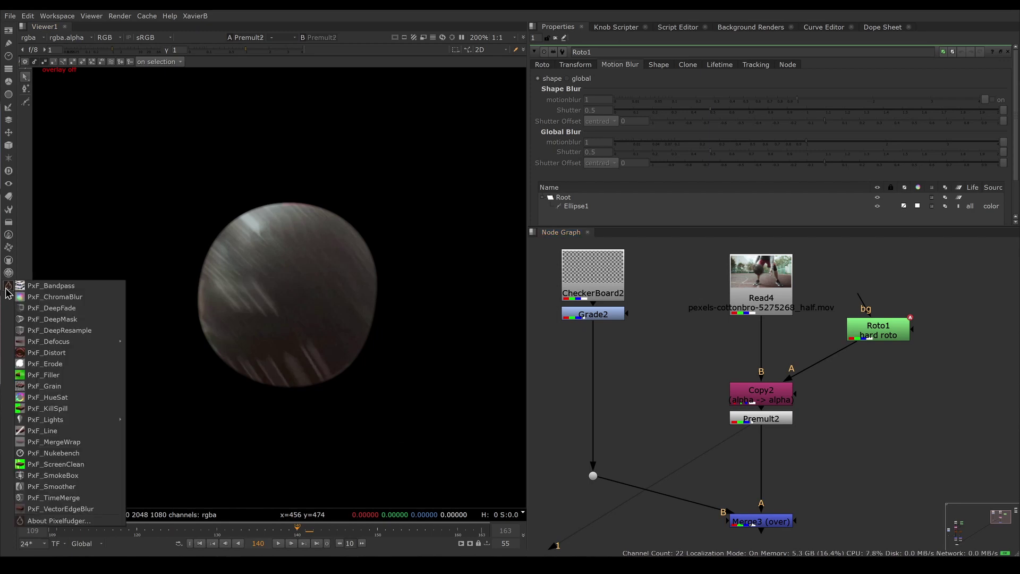
left_click(64, 508)
left_click_drag(807, 445, 774, 470)
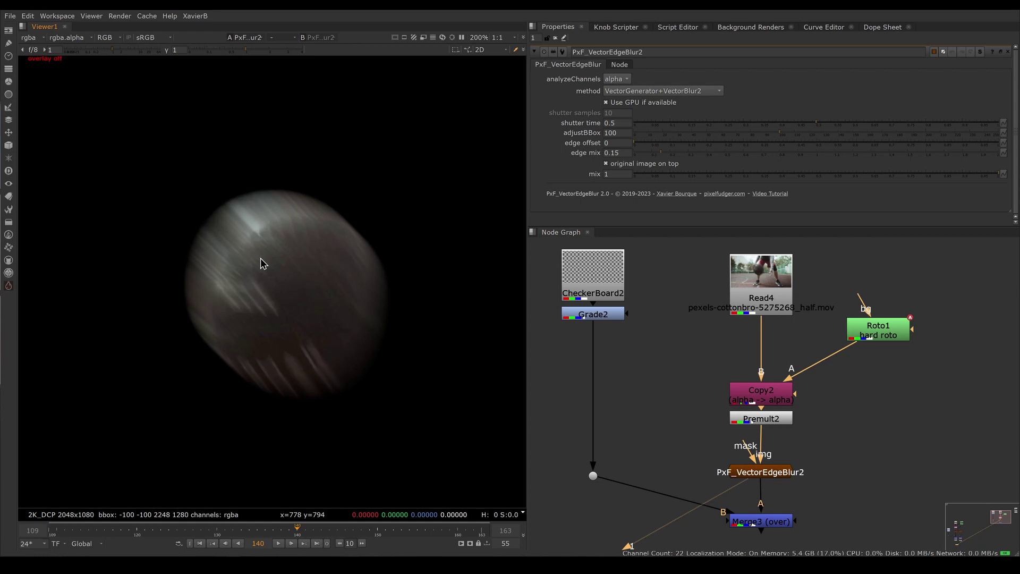
- Inspect the edge-blurred ball by sampling regions of it and checking its alpha channel
left_click_drag(337, 328, 360, 348, "ctrl+shift")
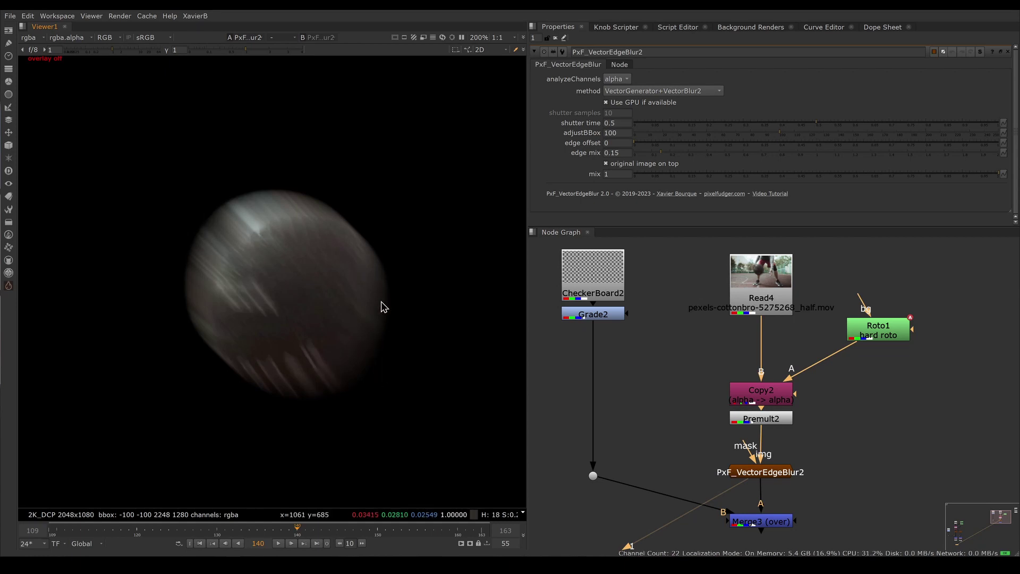
left_click_drag(266, 244, 330, 329, "ctrl+shift")
key("a")
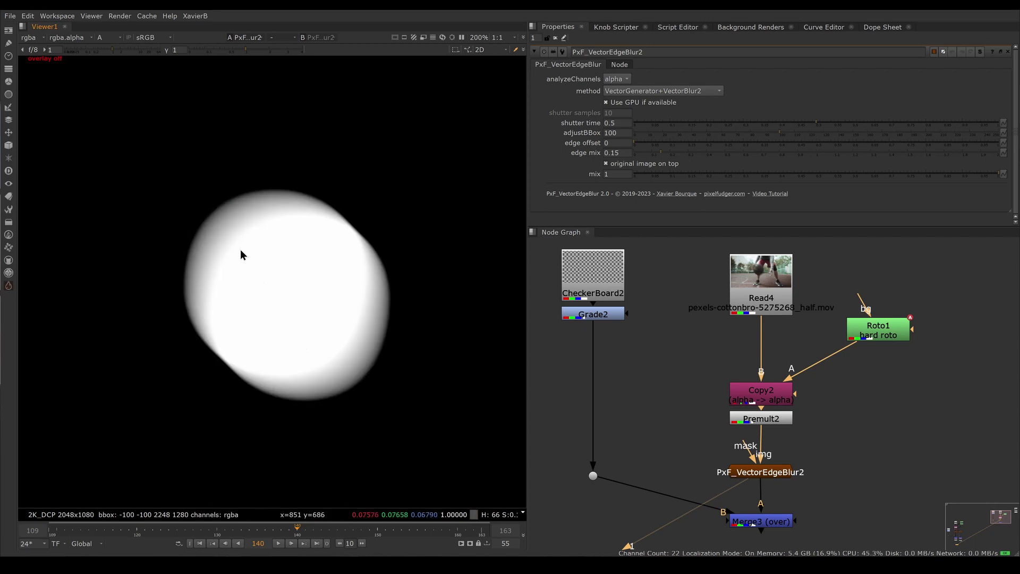
key("a")
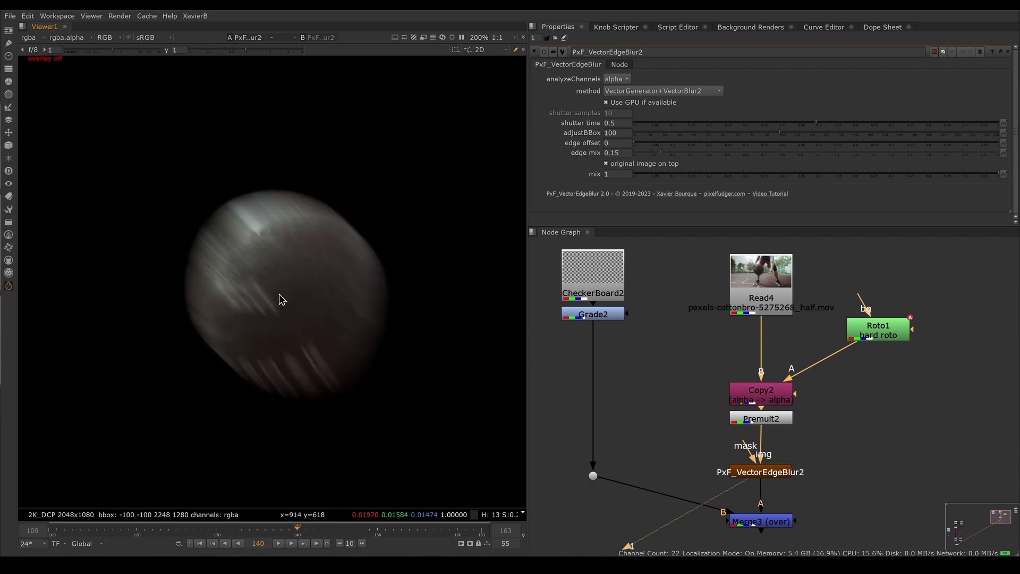
- Compare the edge blur with Premult2, stepping through frames 139 to 141 and returning to the blurred result at frame 140
left_click(779, 473)
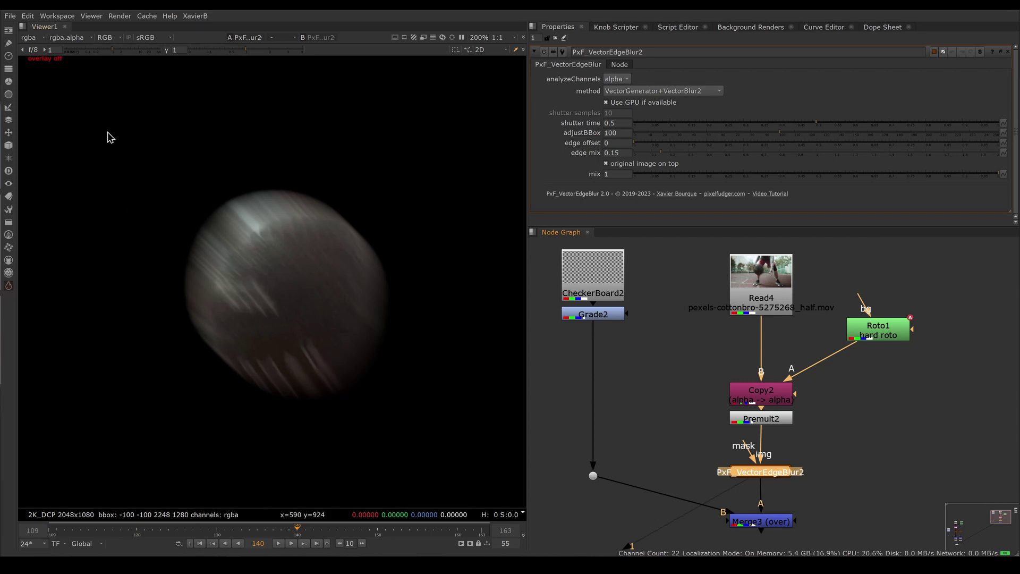
key("Up")
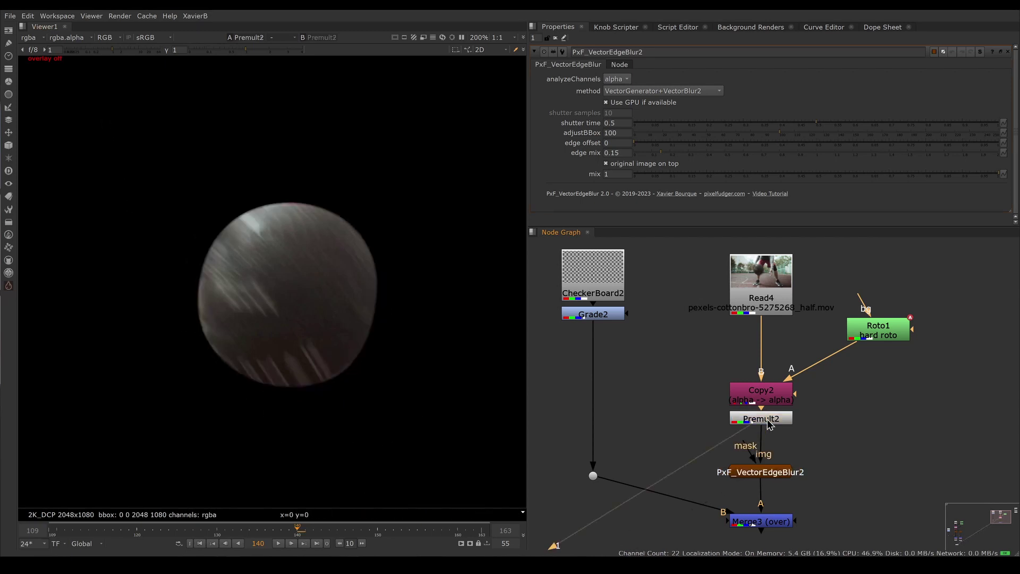
key("Left")
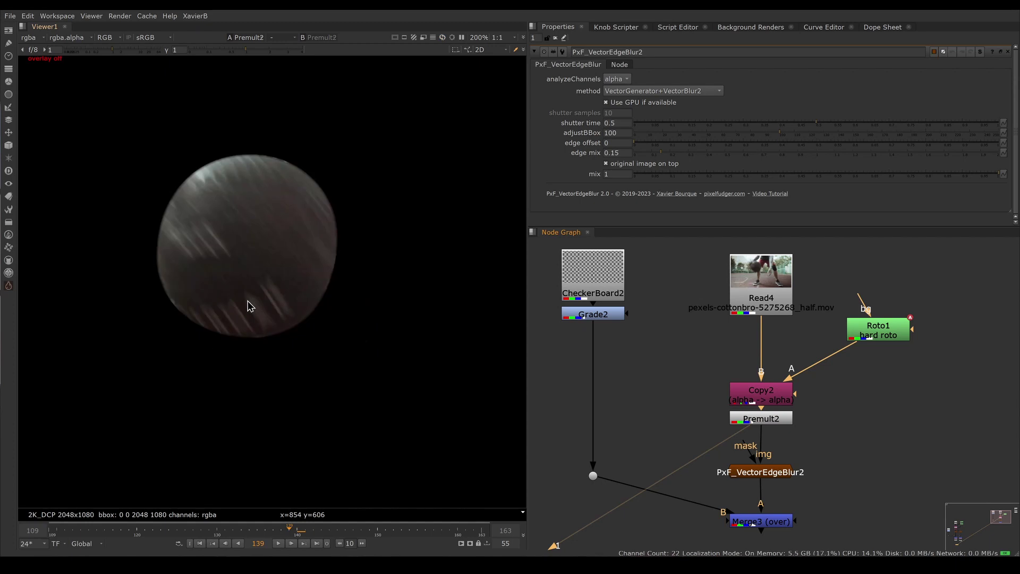
key("Right")
key("Right")
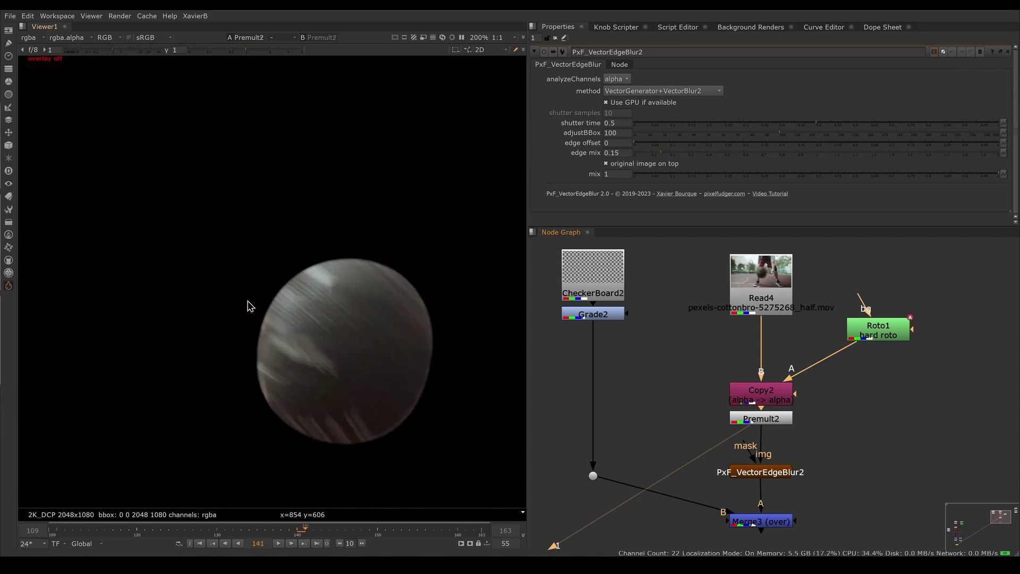
key("Left")
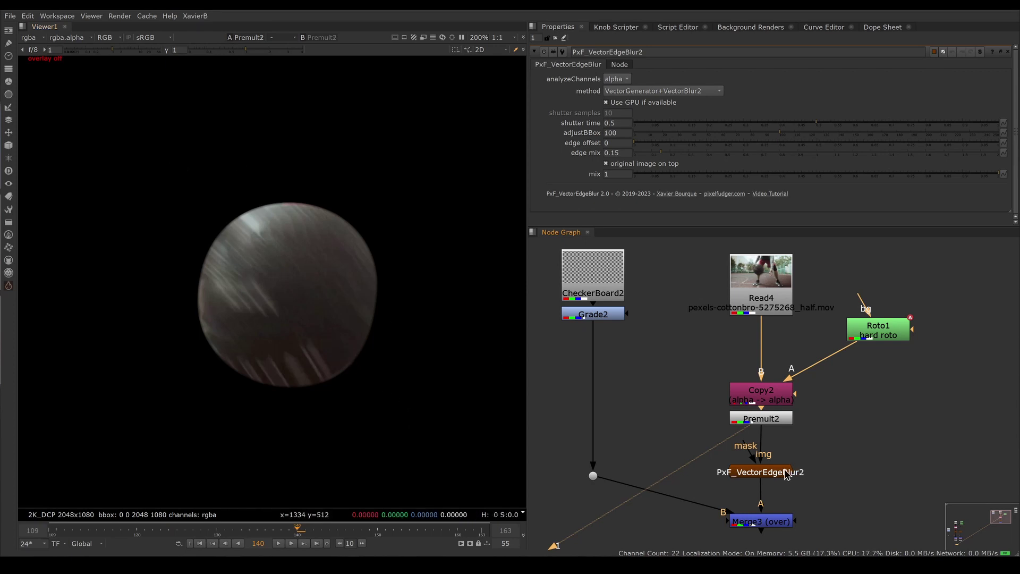
key("1")
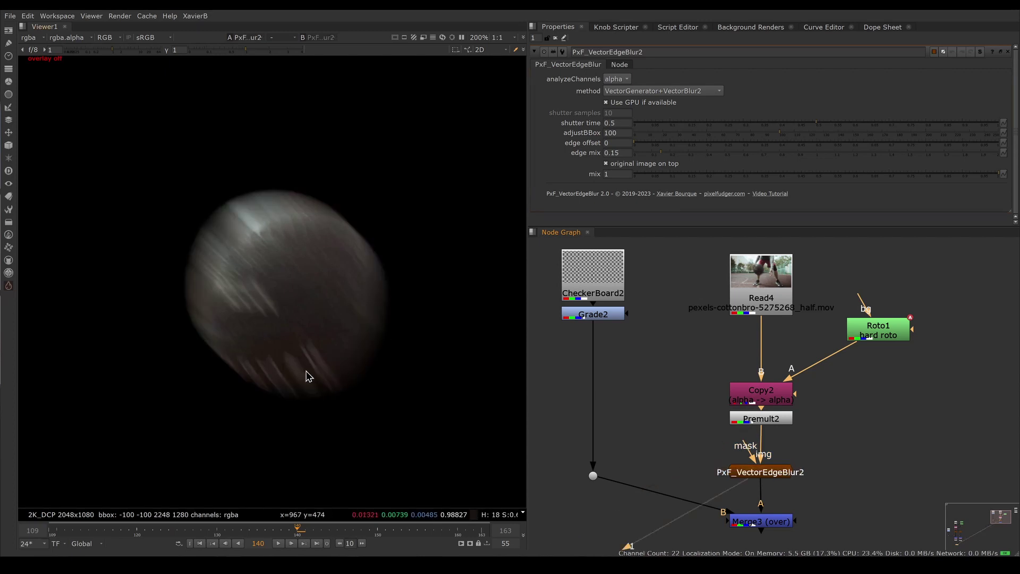
- Switch "original image on top" off and on again, and sample the detail inside the ball
left_click(634, 168)
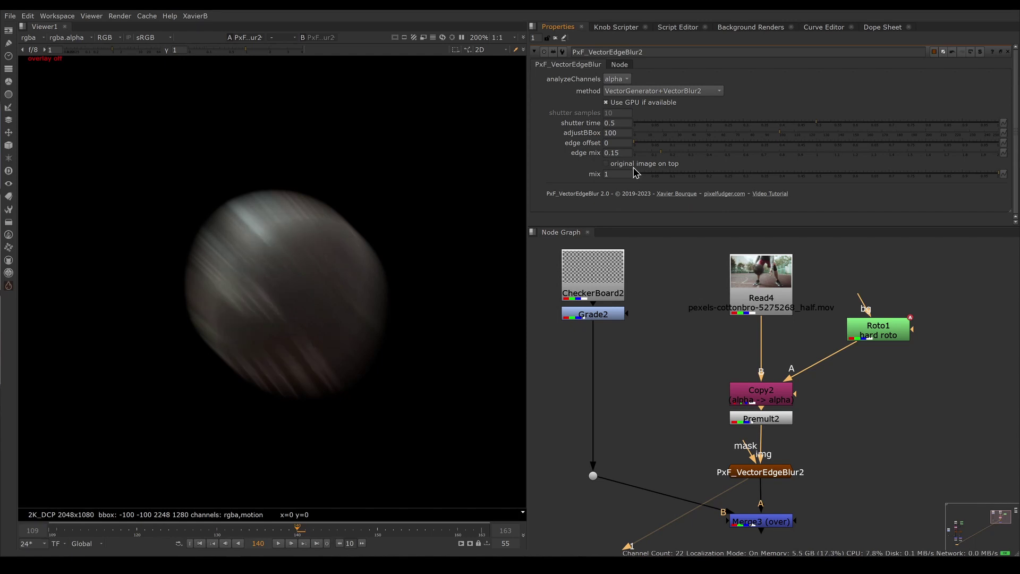
left_click(634, 168)
left_click_drag(244, 251, 291, 330, "ctrl+shift")
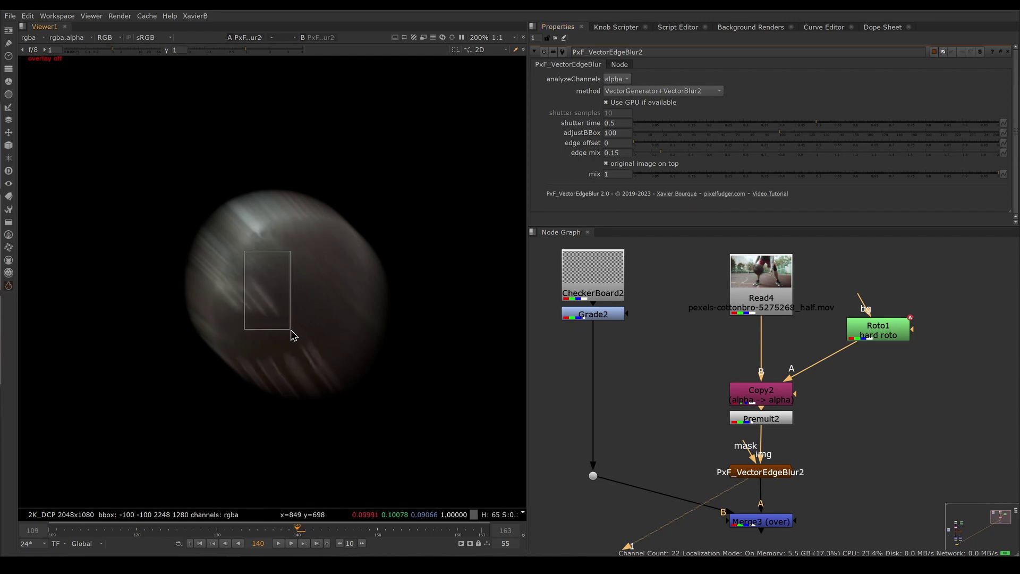
left_click_drag(233, 269, 282, 330, "ctrl+shift")
right_click(282, 330, "ctrl")
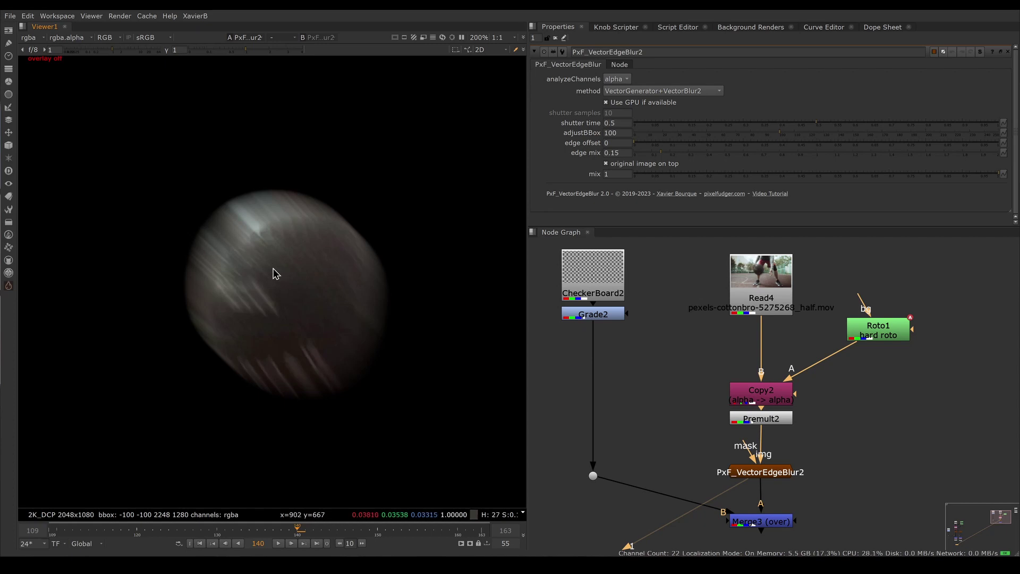
- View Merge3 over the checkerboard and toggle PxF_VectorEdgeBlur2 off and on to compare the ball's edges
left_click(790, 526)
key("1")
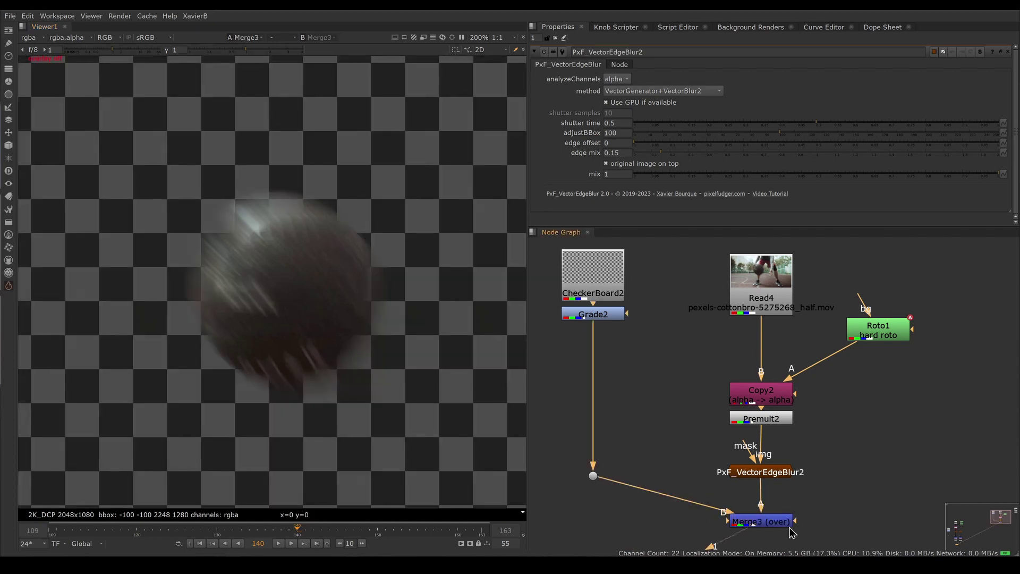
left_click(779, 471)
key("d")
key("d")
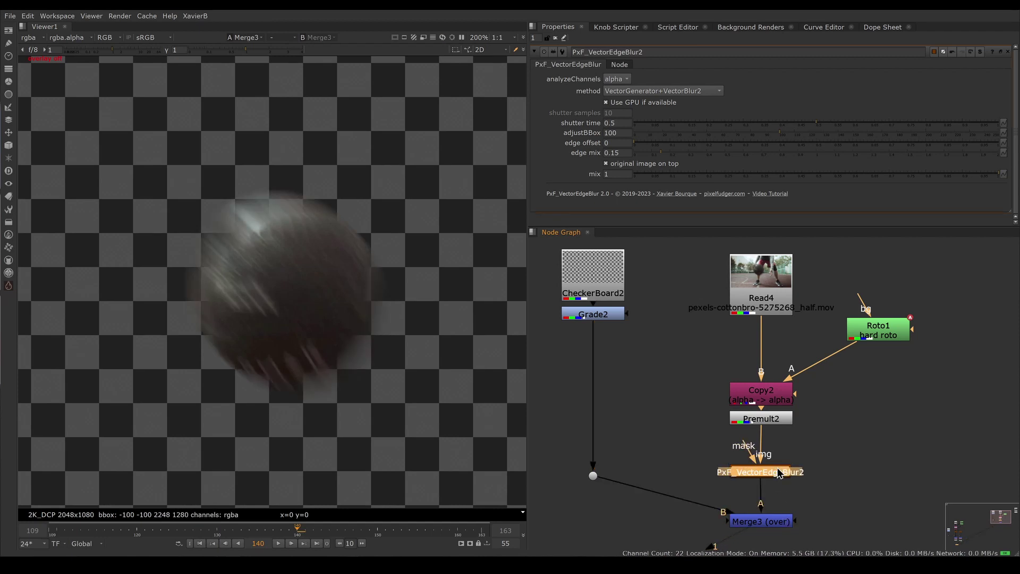
key("d")
key("d")
left_click_drag(780, 474, 780, 473)
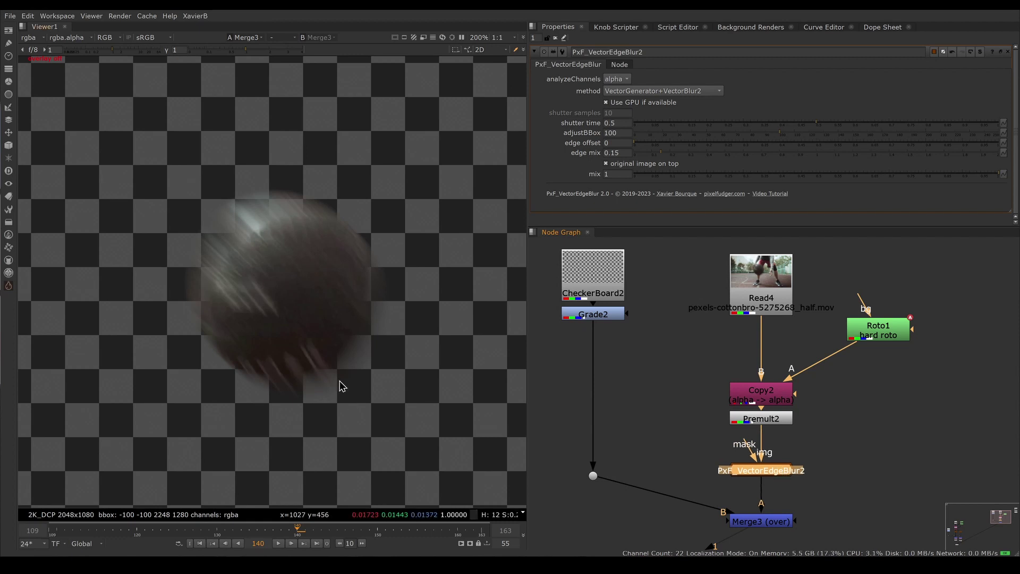
- Set analyzeChannels of PxF_VectorEdgeBlur2 to rgba and go to frame 143
left_click(619, 79)
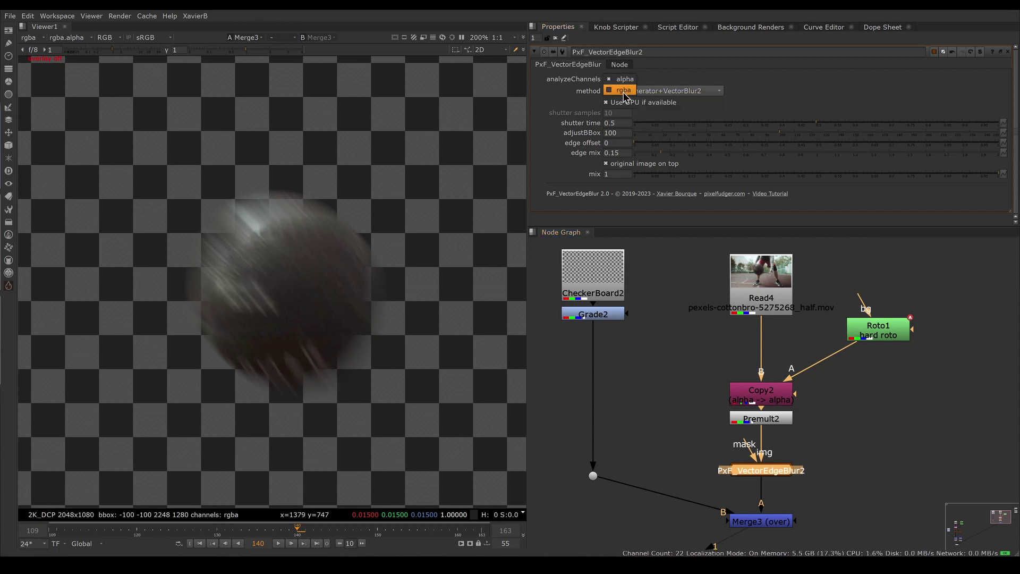
left_click(667, 77)
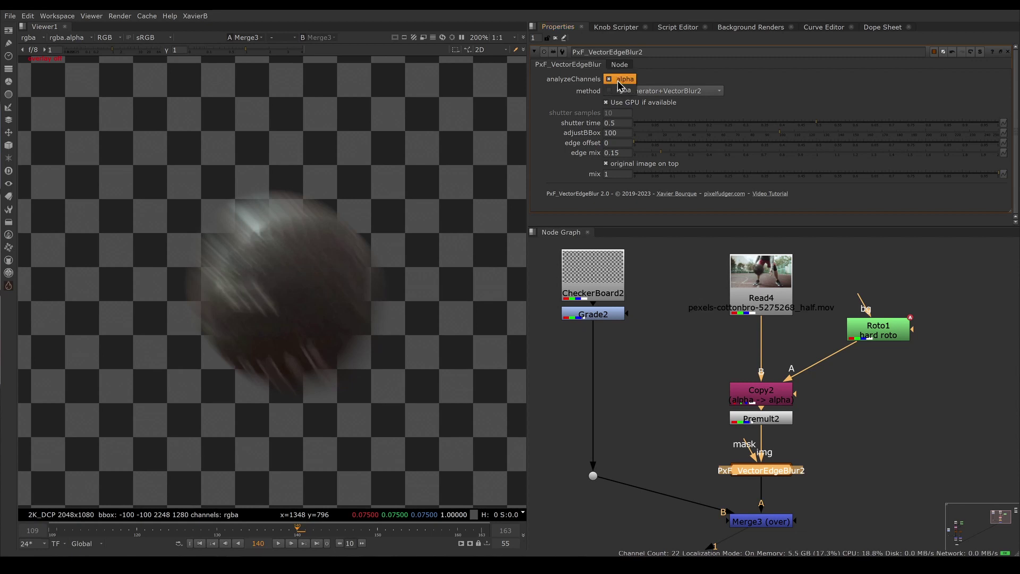
left_click(620, 90)
left_click(322, 529)
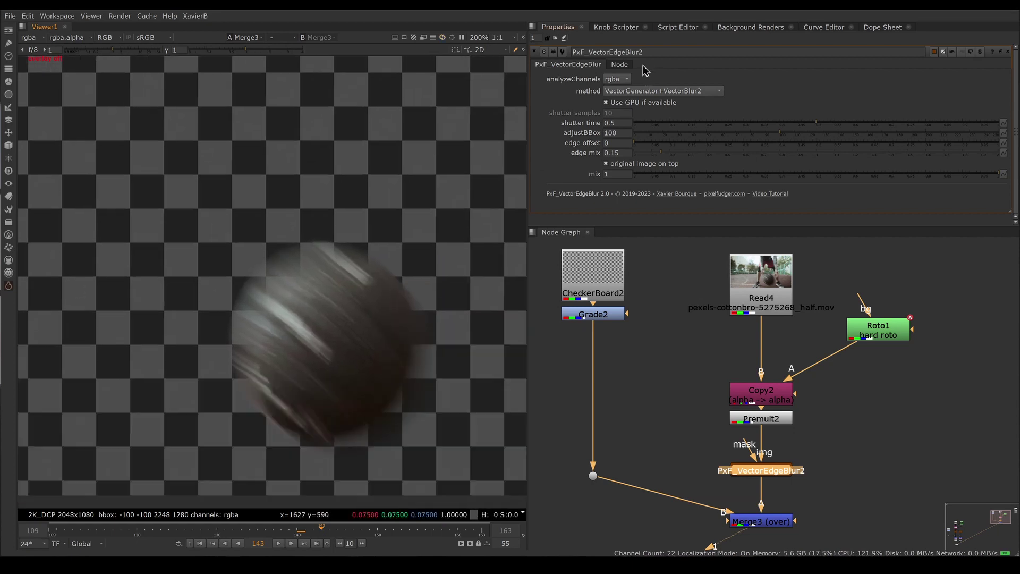
- Switch analyzeChannels to alpha and back to rgba to compare the ball's upper edge up close
left_click(634, 79)
left_click(616, 68)
scroll(252, 296, "up", 4)
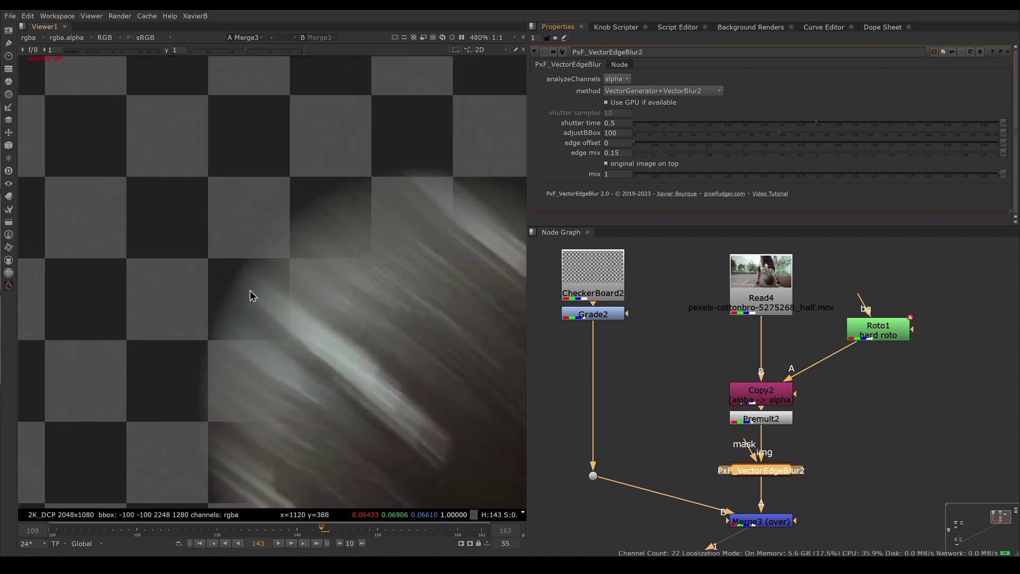
left_click(616, 80)
left_click(619, 89)
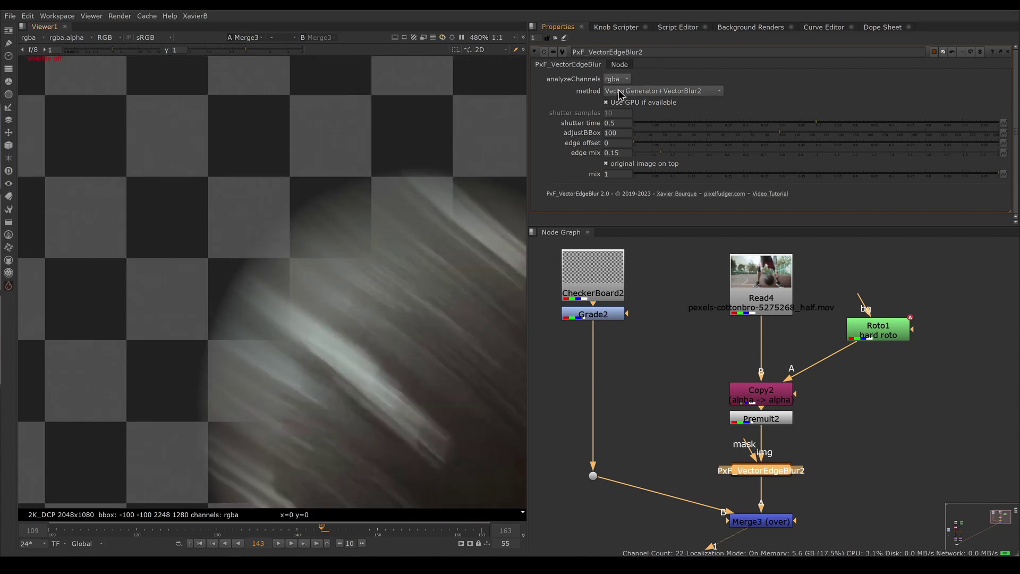
- Scrub the timeline to frame 141 to check the rgba-based blur on the whole ball
scroll(360, 326, "down", 3)
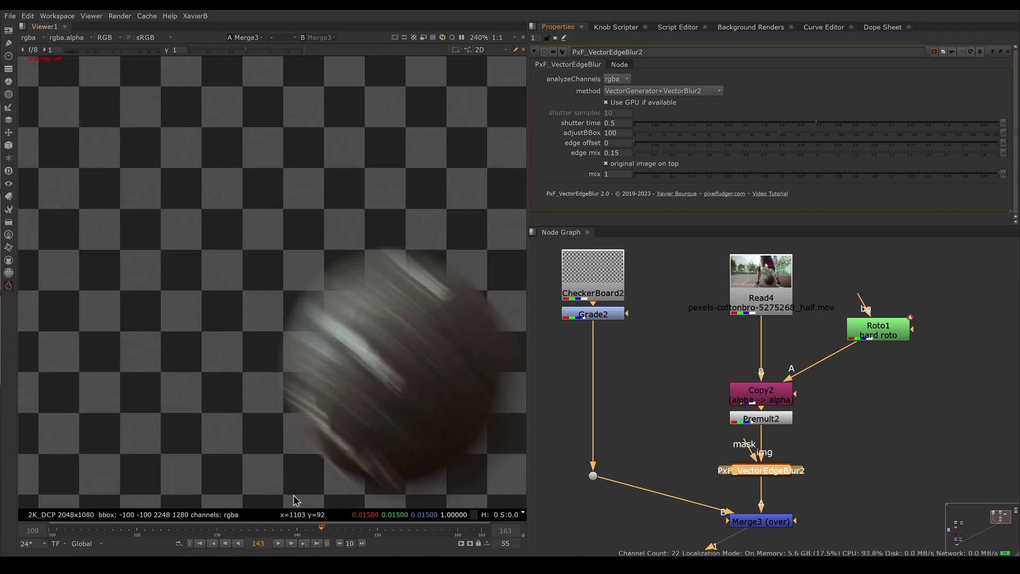
left_click(272, 530)
left_click_drag(272, 533, 313, 532)
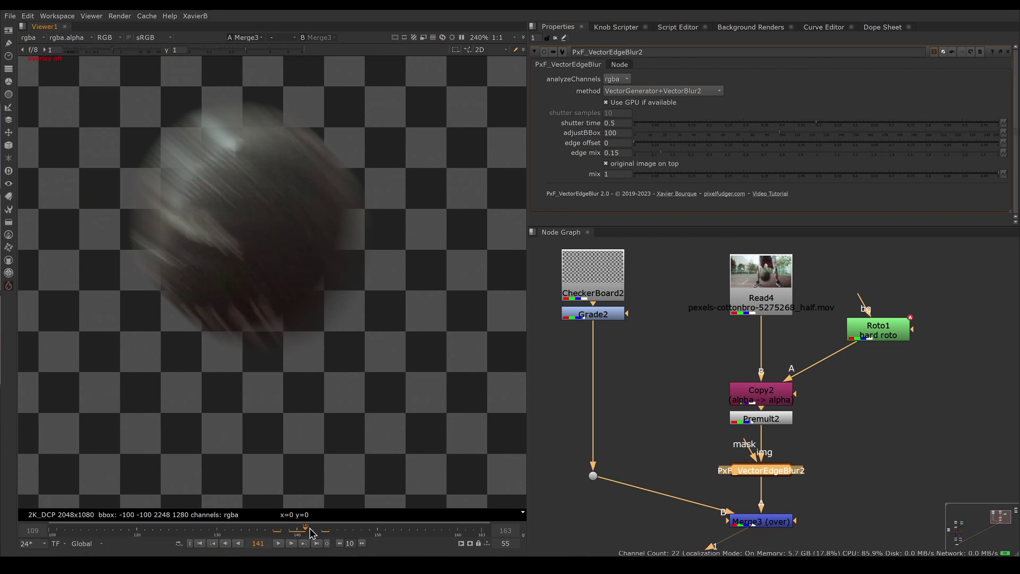
middle_click_drag(274, 287, 339, 354)
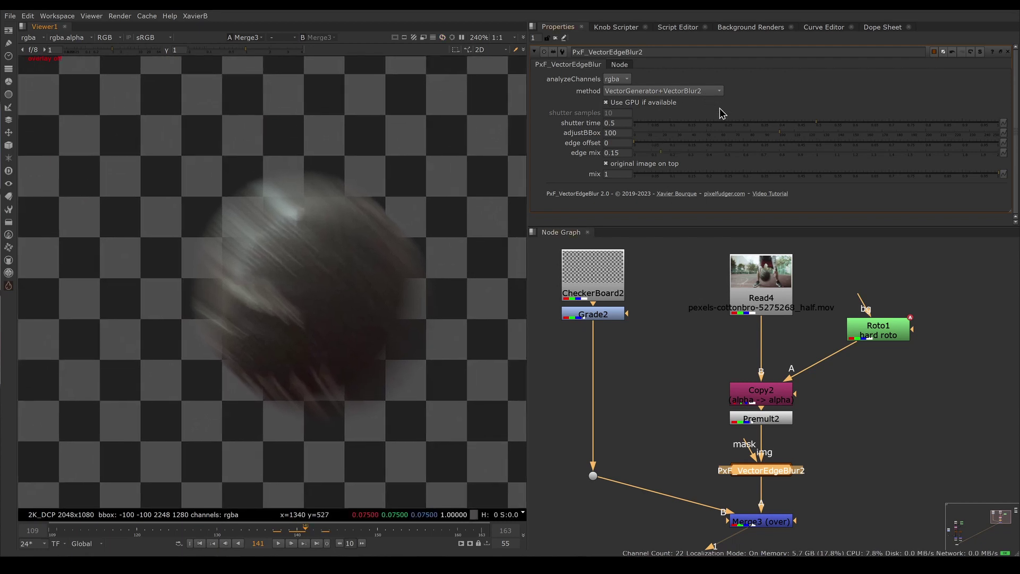
- Switch the method of PxF_VectorEdgeBlur2 to MotionBlur, to VectorGenerator+VectorBlur (old) and back to VectorGenerator+VectorBlur2 to compare them
left_click(718, 93)
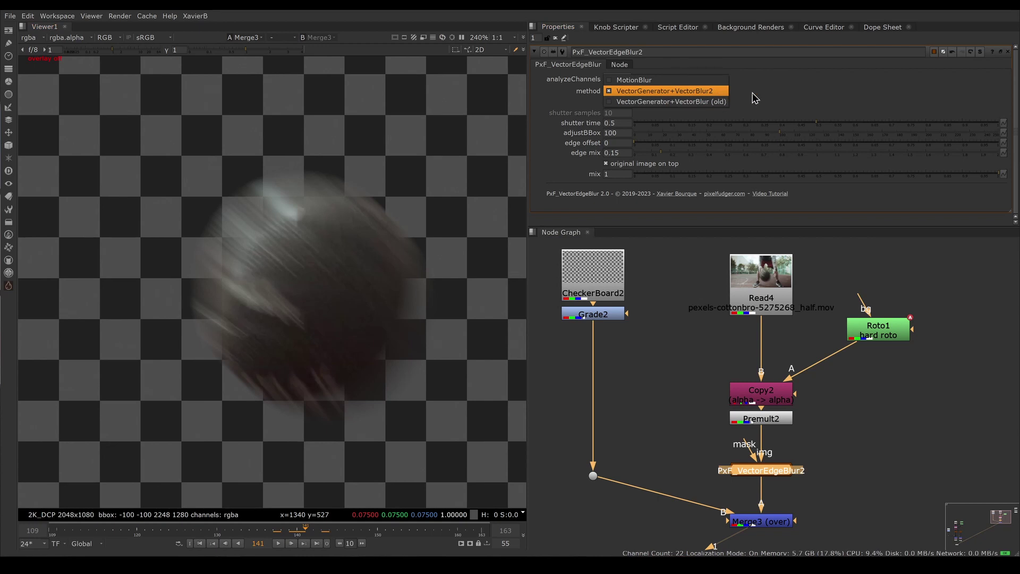
left_click(708, 83)
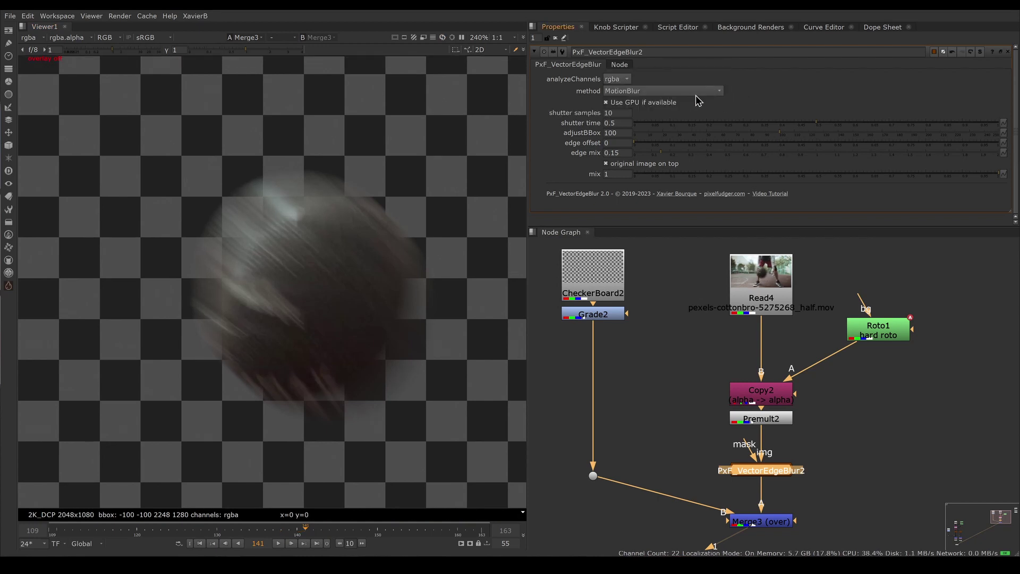
left_click(699, 92)
left_click(697, 114)
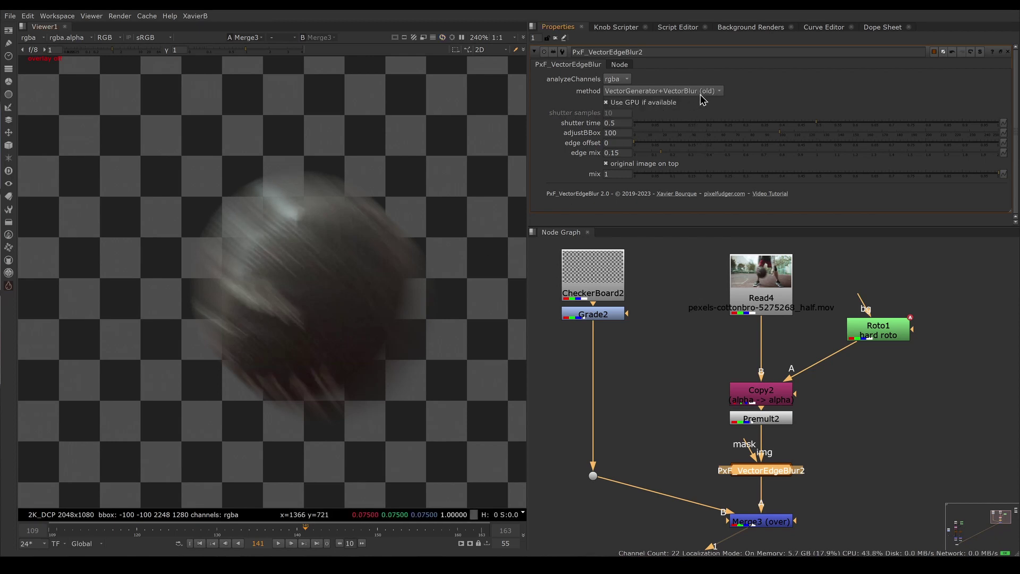
left_click(705, 97)
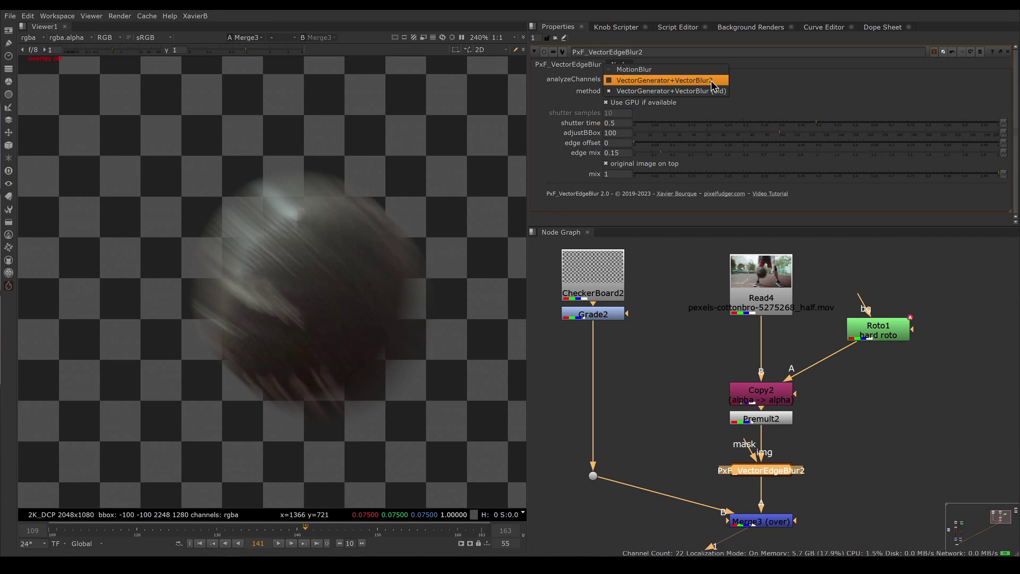
left_click(712, 81)
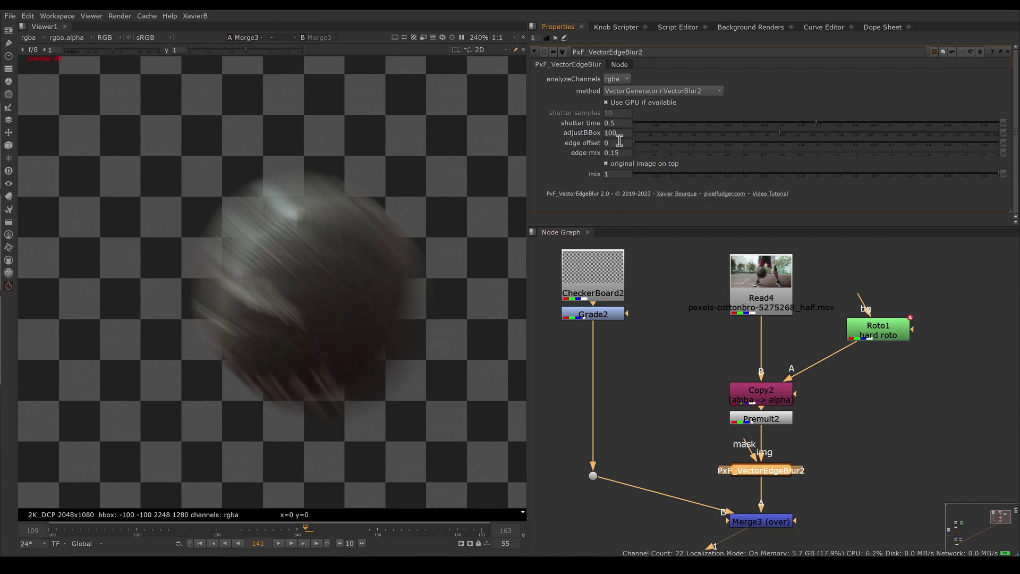
- View Read4 and then Merge3 to compare the source ball's natural blur with the blurred roto edges
left_click(619, 141)
left_click(772, 525)
left_click(773, 532)
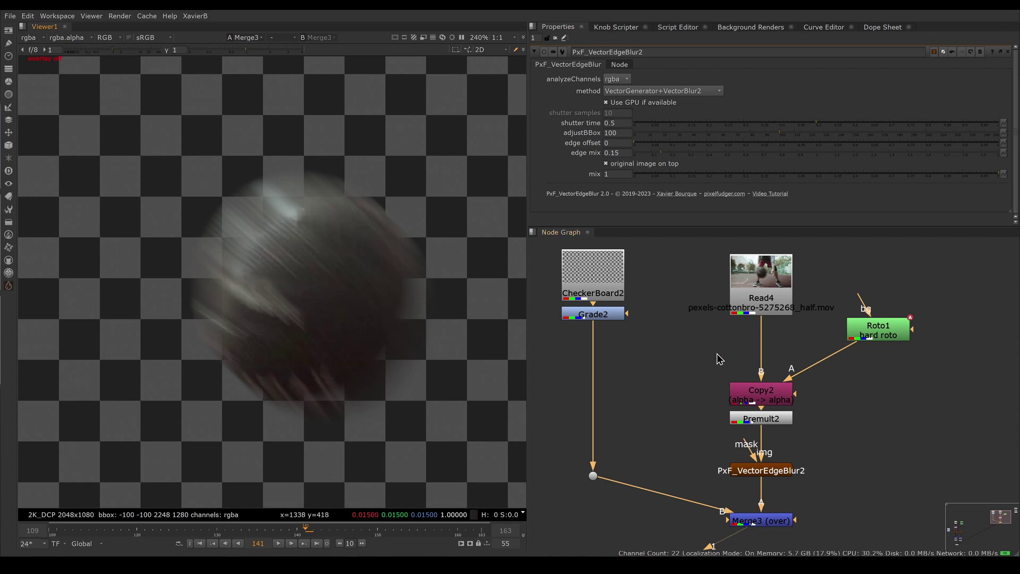
left_click(761, 295)
key("1")
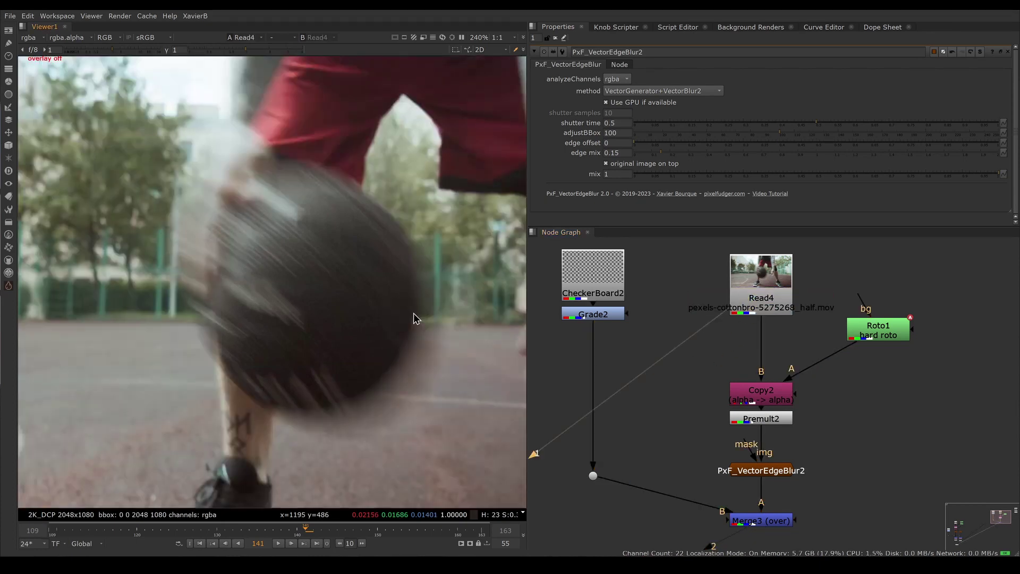
left_click_drag(410, 281, 417, 330, "ctrl+shift")
key("2")
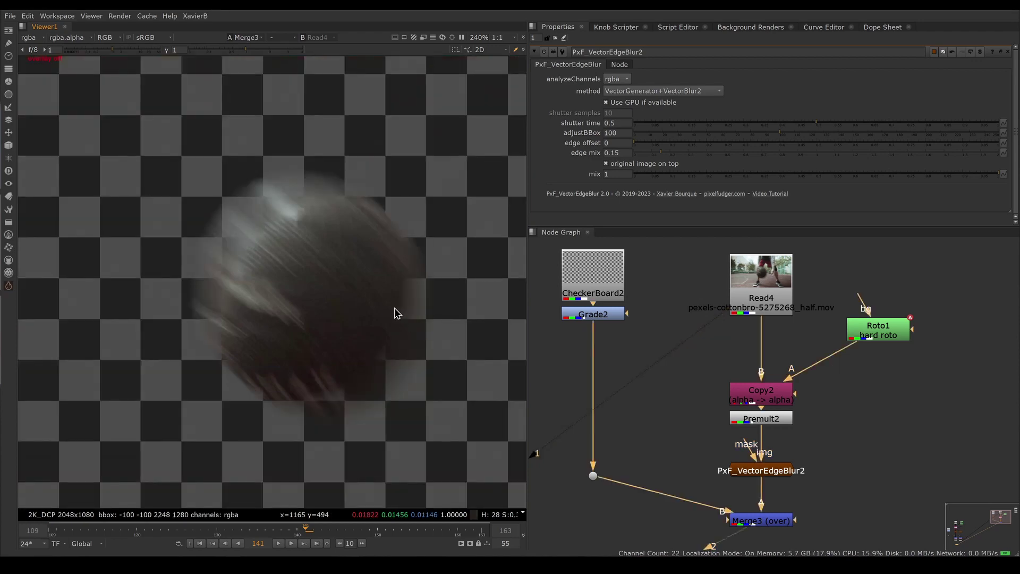
- Set edge offset of PxF_VectorEdgeBlur2 to 1 and compare Merge3 with Read4
left_click(765, 470)
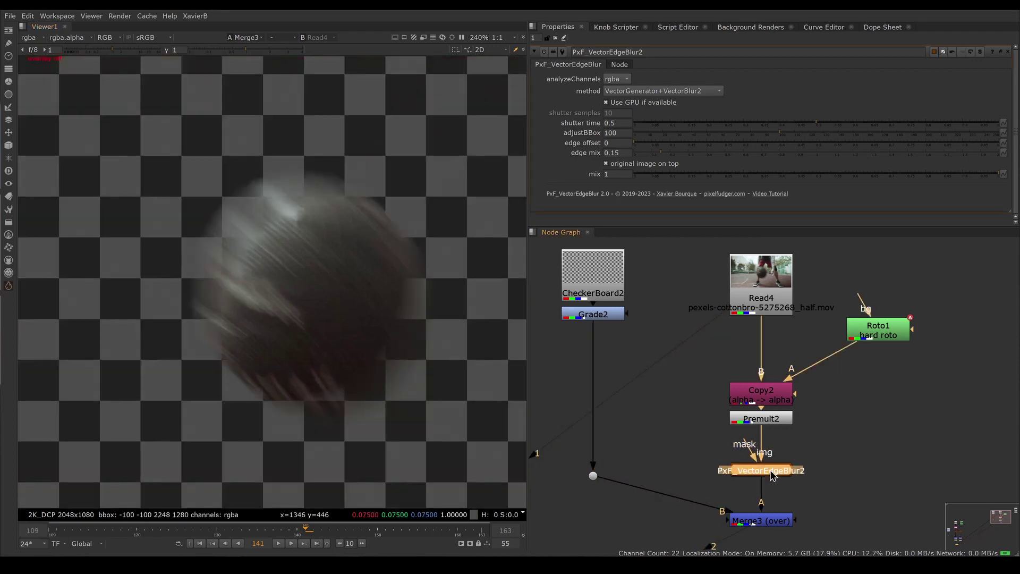
left_click_drag(637, 144, 991, 169)
left_click(776, 312)
key("1")
left_click(768, 522)
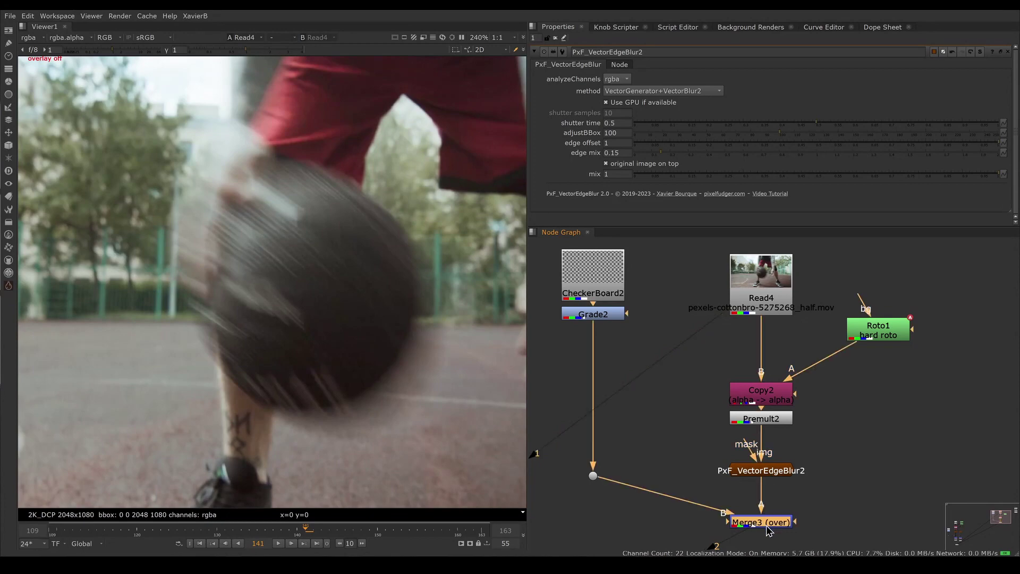
key("2")
key("1")
key("2")
- Go to frame 142 and alternate between Read4 and Merge3 to compare the blur extent around the ball
scroll(406, 345, "down", 3)
key("Right")
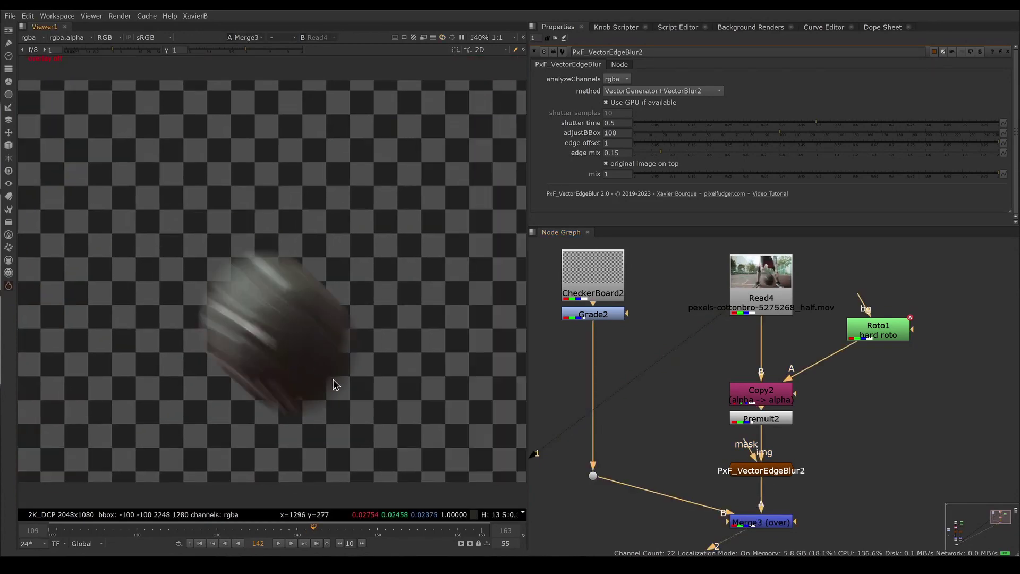
scroll(353, 319, "up", 3)
key("1")
key("2")
key("1")
key("2")
scroll(321, 352, "down", 2)
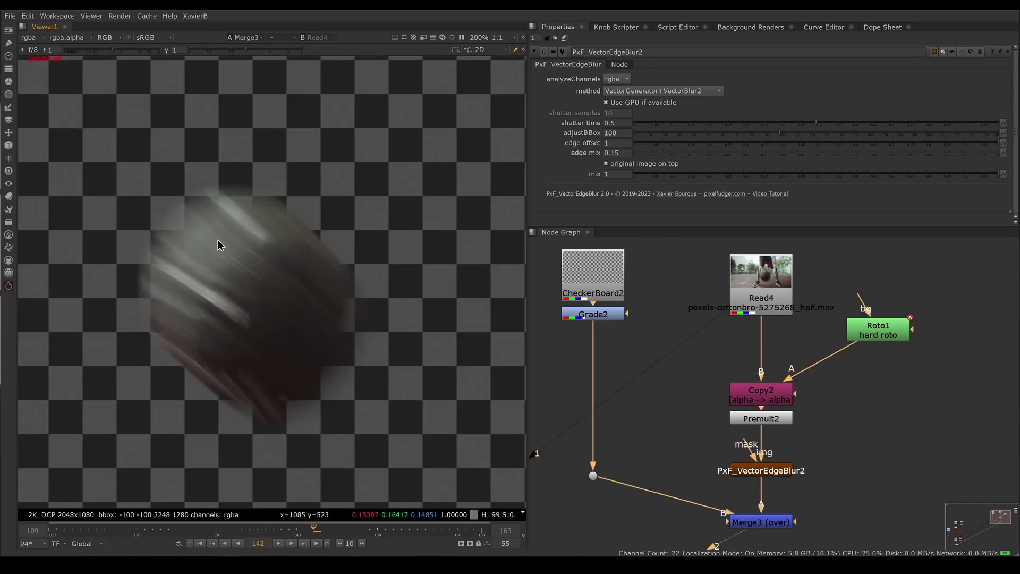
- Try shutter times of 0.234 and 0.586 on PxF_VectorEdgeBlur2, and set the shutter time to 0.4
double_click(617, 122)
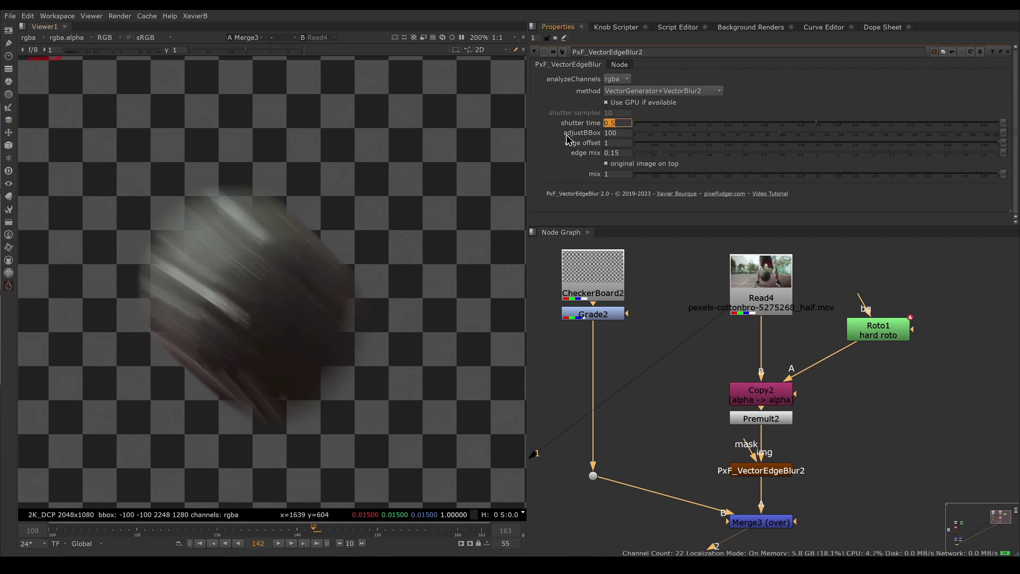
left_click(628, 123)
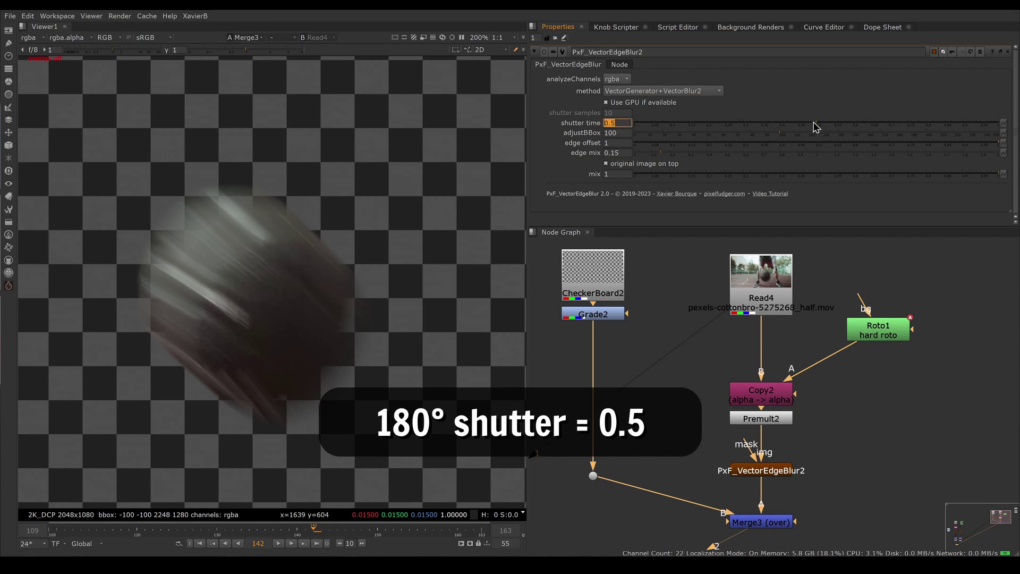
left_click_drag(815, 126, 722, 130)
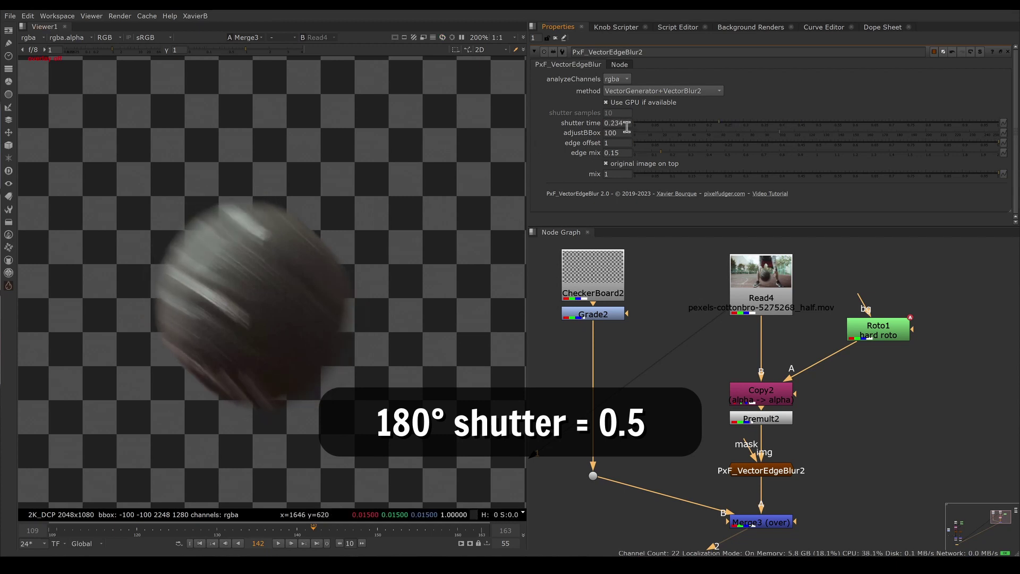
left_click_drag(728, 127, 848, 128)
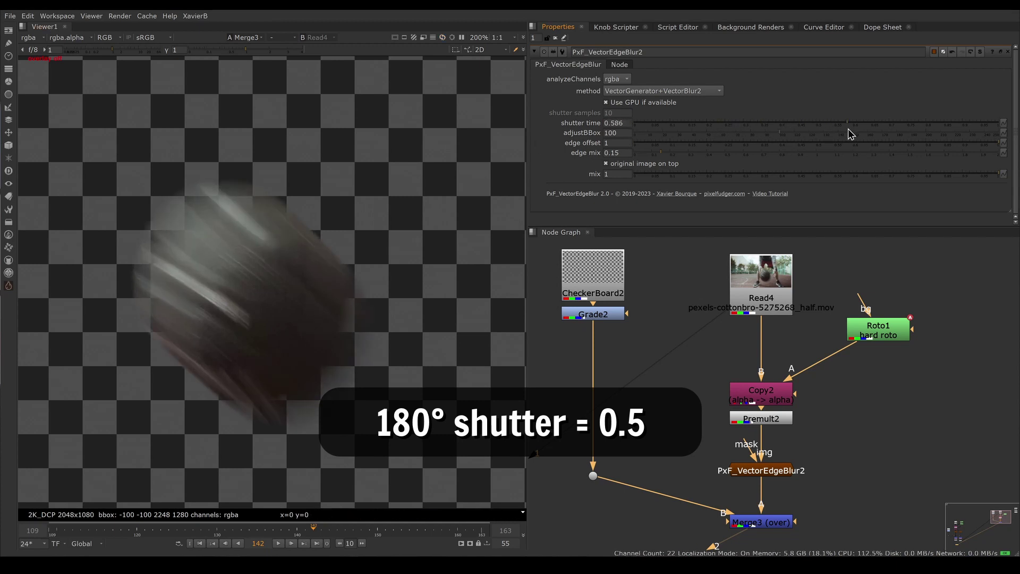
left_click_drag(628, 123, 555, 122)
type("0")
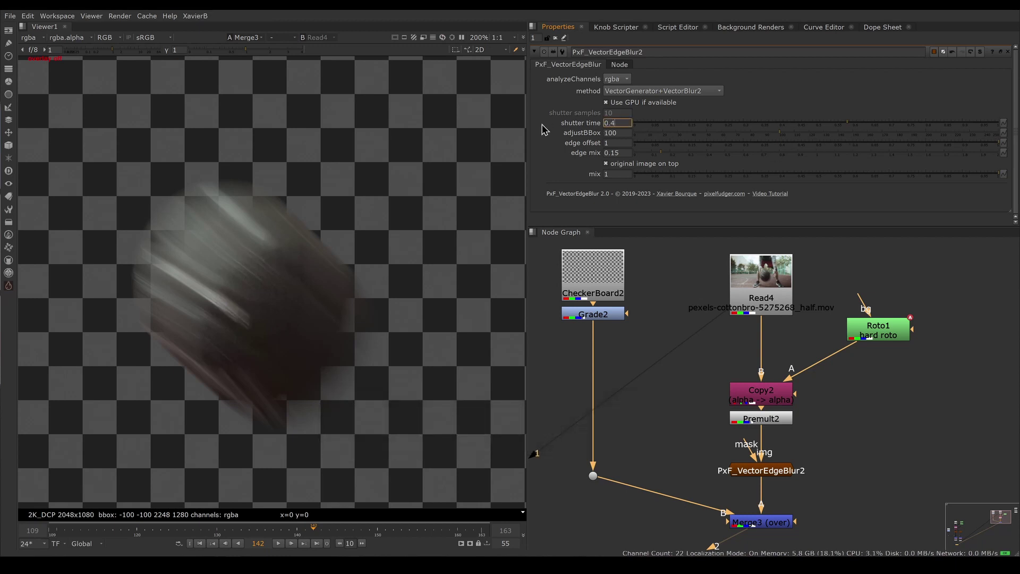
type(".4")
key("Return")
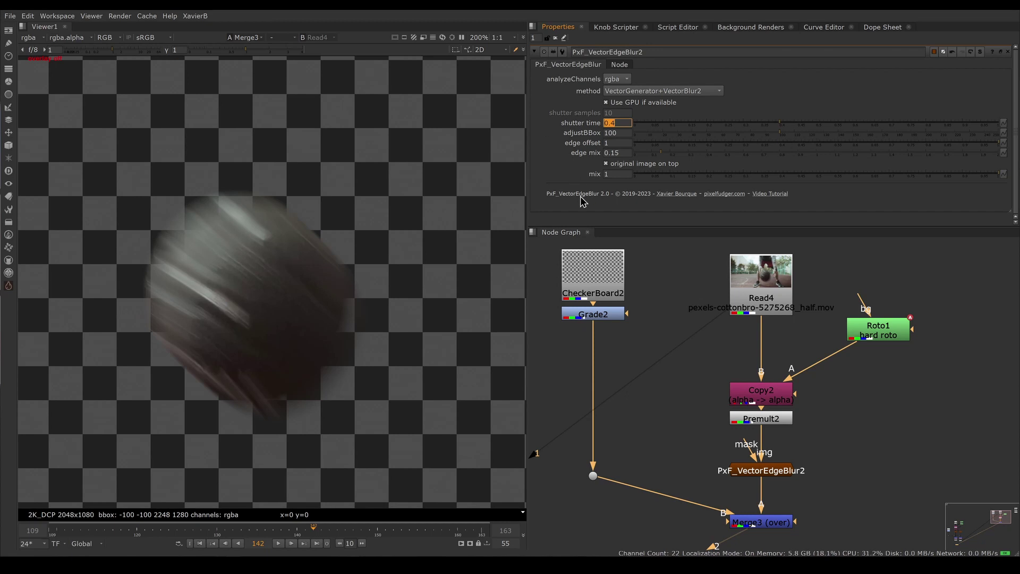
- View Premult2, insert a CopyBBox node below it with its A input from Roto1, and route that connection through a dot
left_click_drag(619, 132, 545, 129)
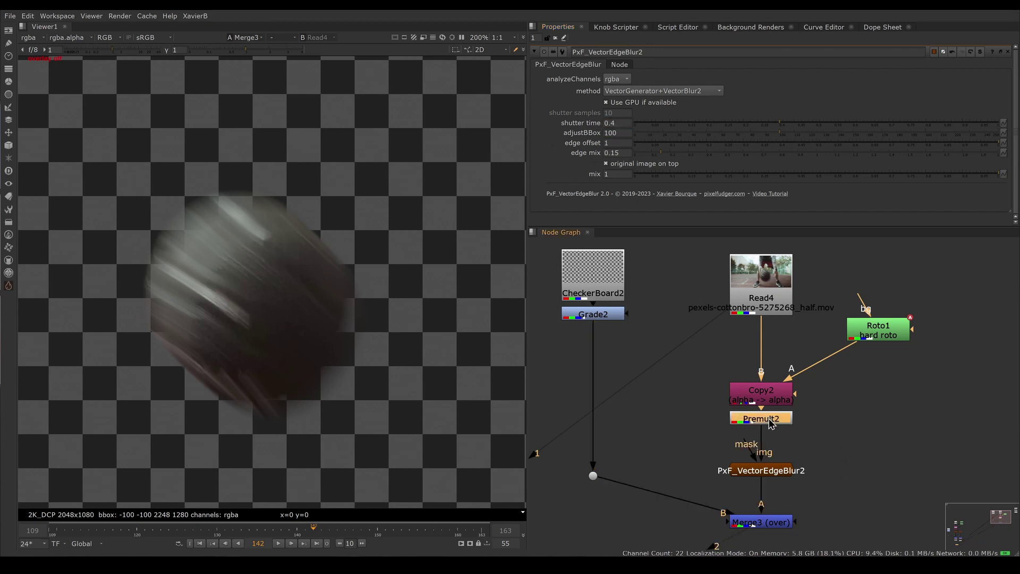
key("1")
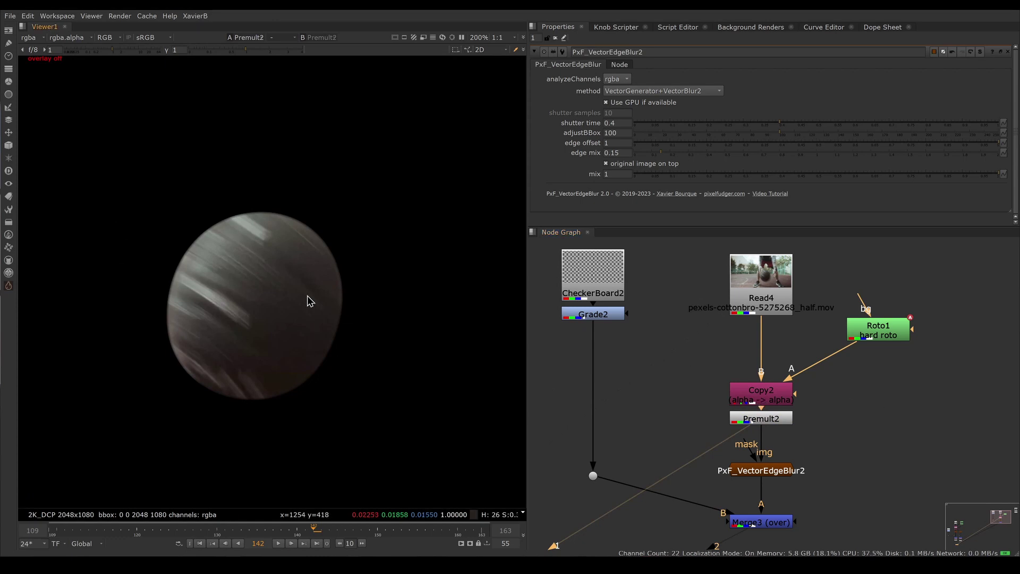
mouse_move(782, 404)
left_mouse_down()
mouse_move(782, 373)
mouse_move(782, 411)
mouse_move(782, 394)
left_mouse_up()
left_click(840, 400)
key("Tab")
type("copybb")
key("Return")
left_click_drag(832, 380, 877, 331)
left_click_drag(858, 403, 783, 428)
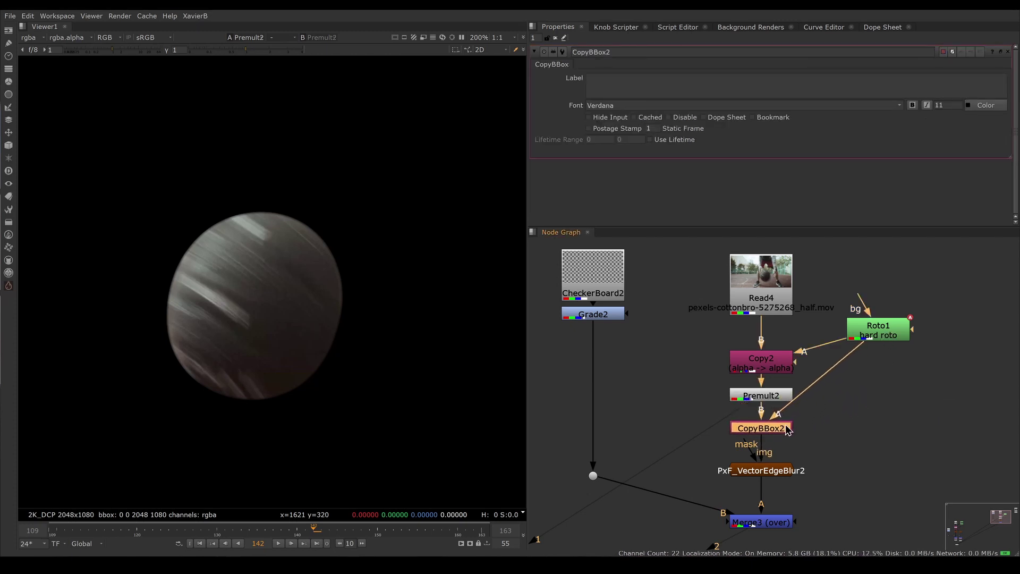
left_click_drag(824, 378, 865, 385, "ctrl")
- View CopyBBox2 and then PxF_VectorEdgeBlur2 to check their bounding boxes, and open the blur node's properties
left_click(769, 428)
key("1")
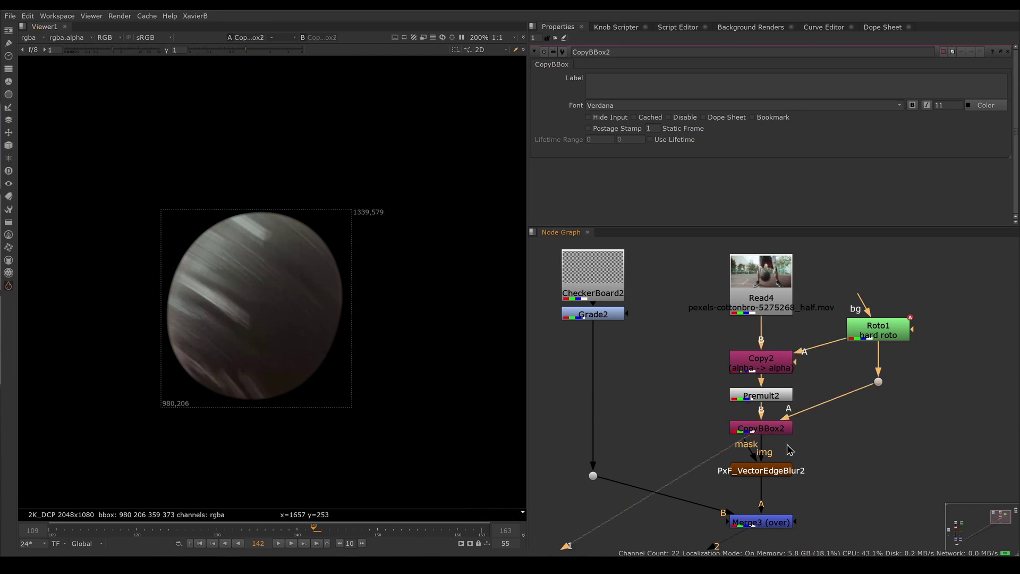
left_click(777, 471)
key("1")
double_click(777, 472)
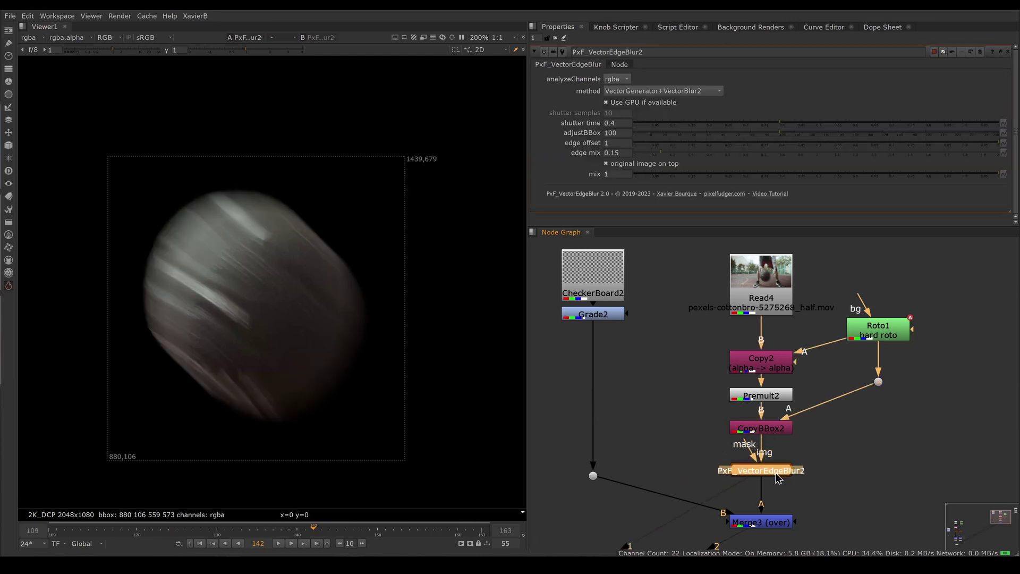
- Lower adjustBBox of PxF_VectorEdgeBlur2 in successive increments to test a tighter bounding box, and restore it to 100
double_click(618, 132)
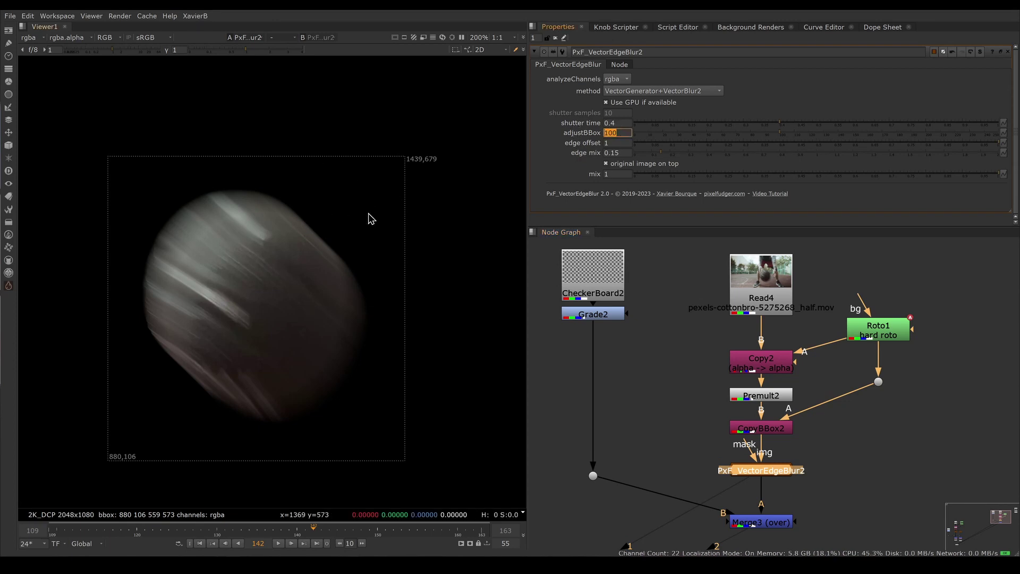
left_click(622, 132)
key("Return")
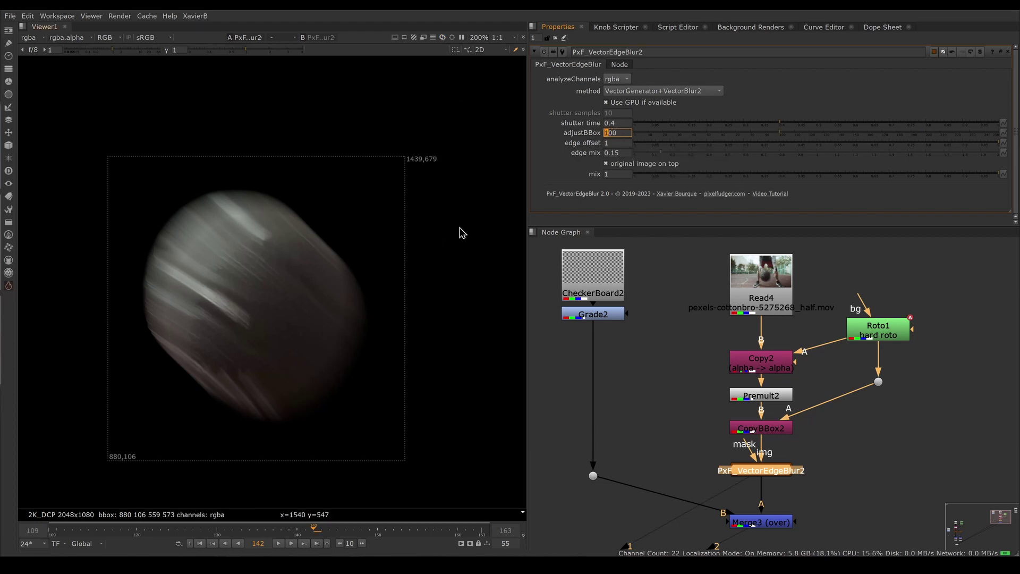
key("Down")
key("Down")
key("Down")
key("Down")
key("Down")
key("Down")
key("Down")
key("Down")
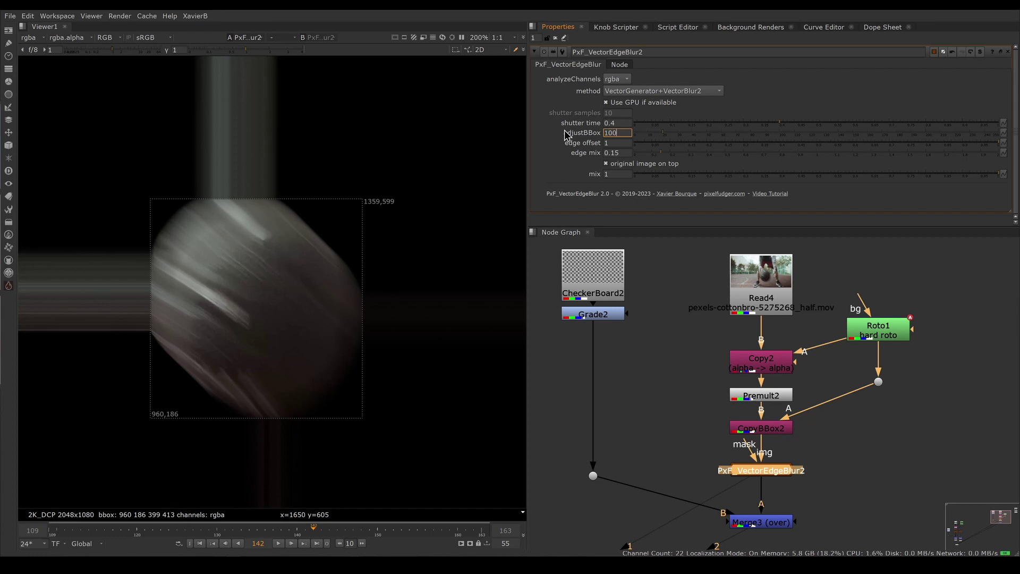
key("Return")
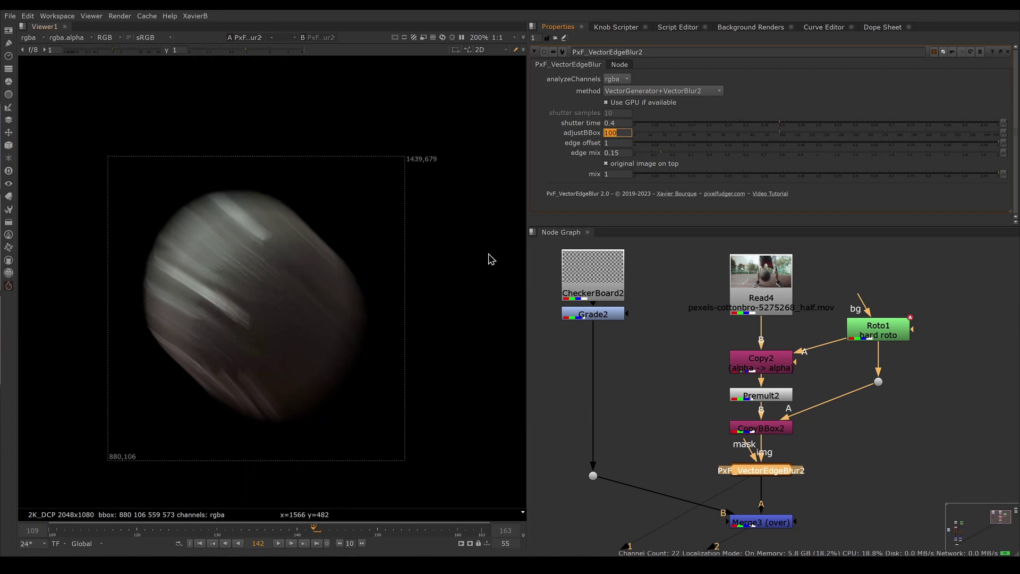
- Raise edge mix to 1.505, inspect the ball's surface up close, and reduce edge mix to 0.225
left_click(604, 143)
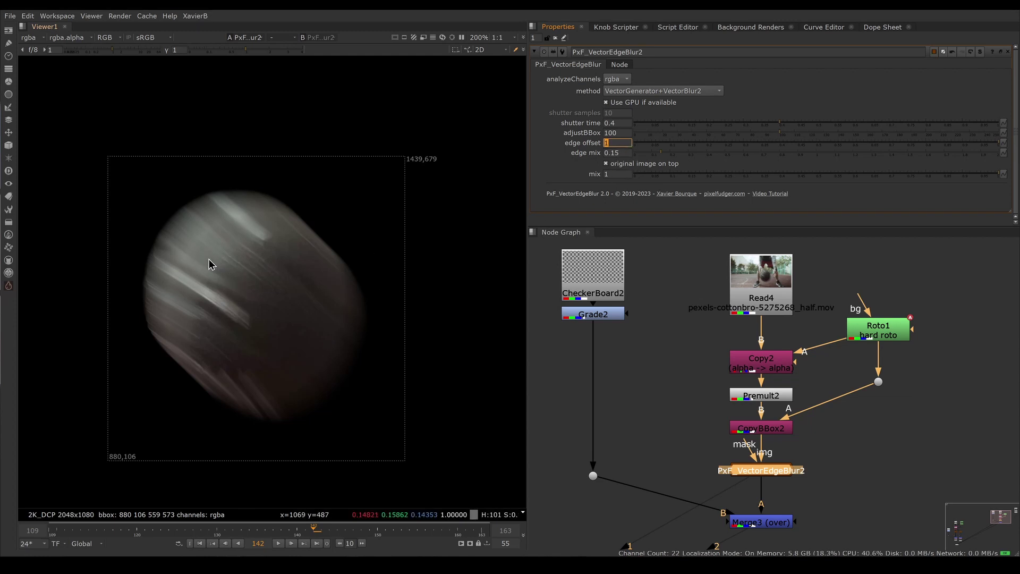
left_click_drag(212, 264, 260, 326)
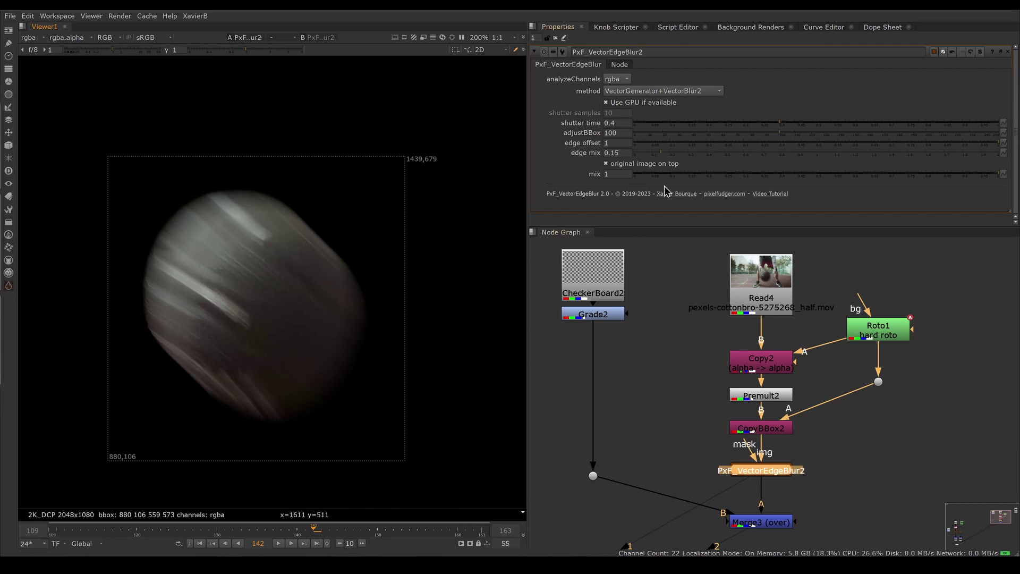
left_click_drag(662, 154, 801, 154)
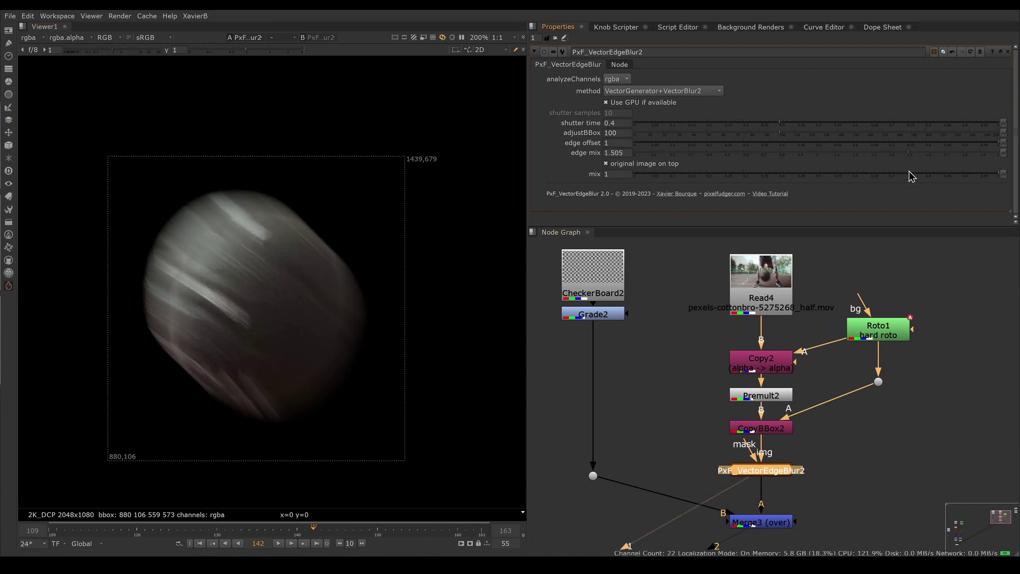
scroll(247, 239, "up", 3)
scroll(180, 247, "up", 3)
left_click_drag(221, 265, 282, 335, "ctrl+shift")
left_click_drag(851, 154, 676, 167)
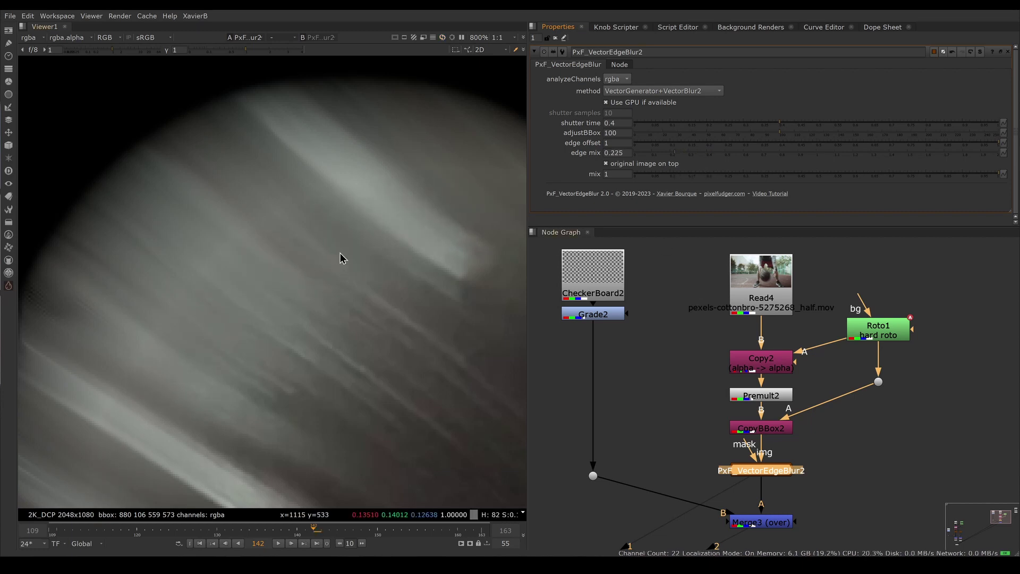
scroll(341, 253, "down", 3)
scroll(319, 313, "down", 2)
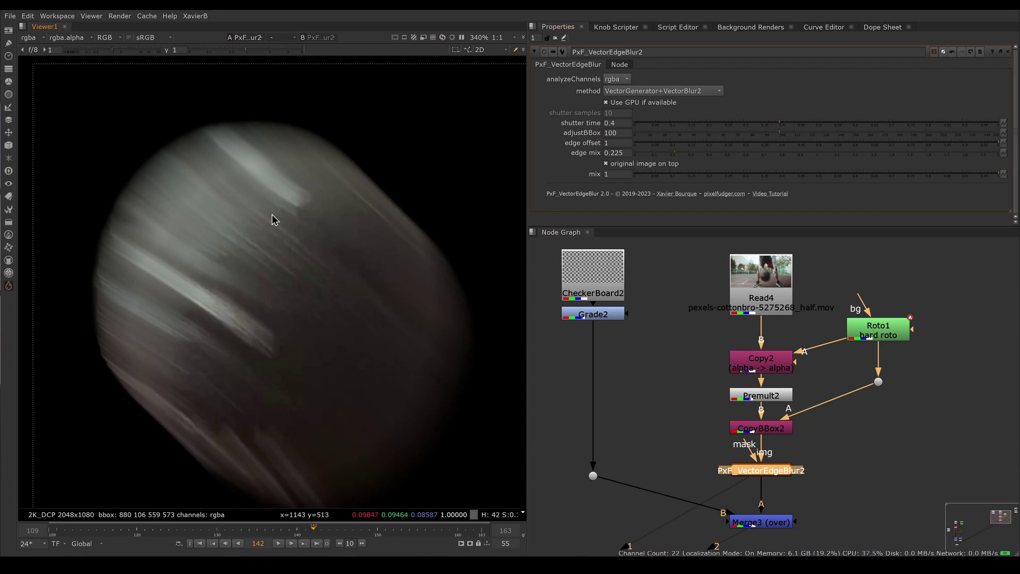
- Turn original image on top off and back on, and try the mix control, ending at 1
left_click(649, 164)
left_click(649, 164)
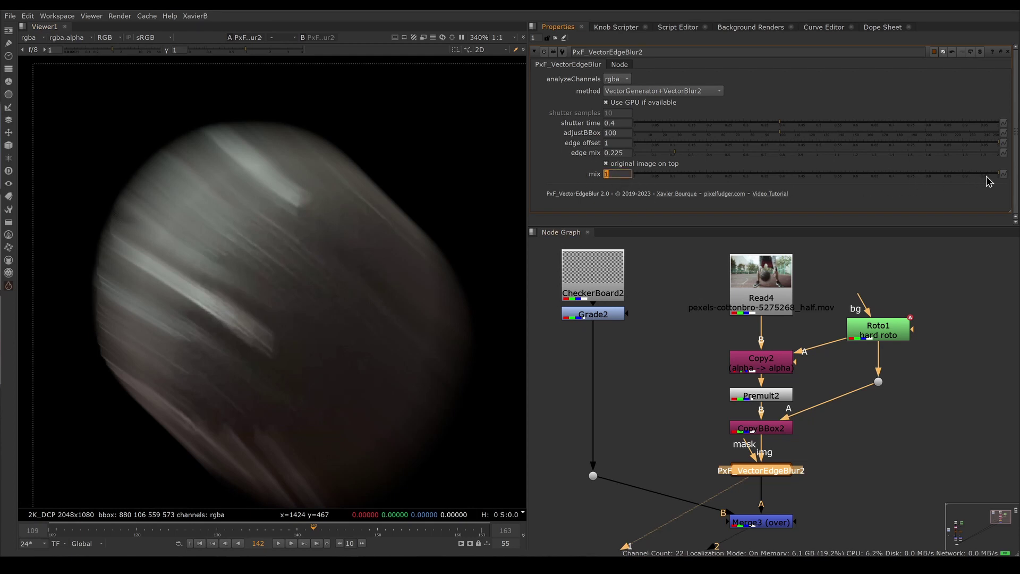
mouse_move(995, 178)
left_mouse_down()
mouse_move(541, 183)
mouse_move(999, 187)
left_mouse_up()
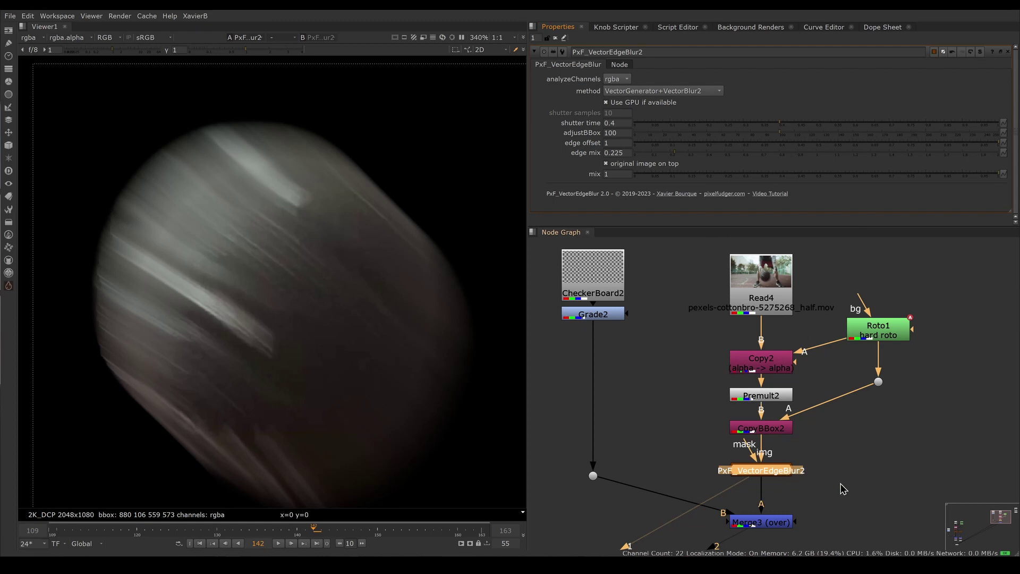
- Pull out the mask input of PxF_VectorEdgeBlur2 and connect a new Roto node to it
left_click_drag(741, 444, 863, 448)
left_click(865, 445)
key("o")
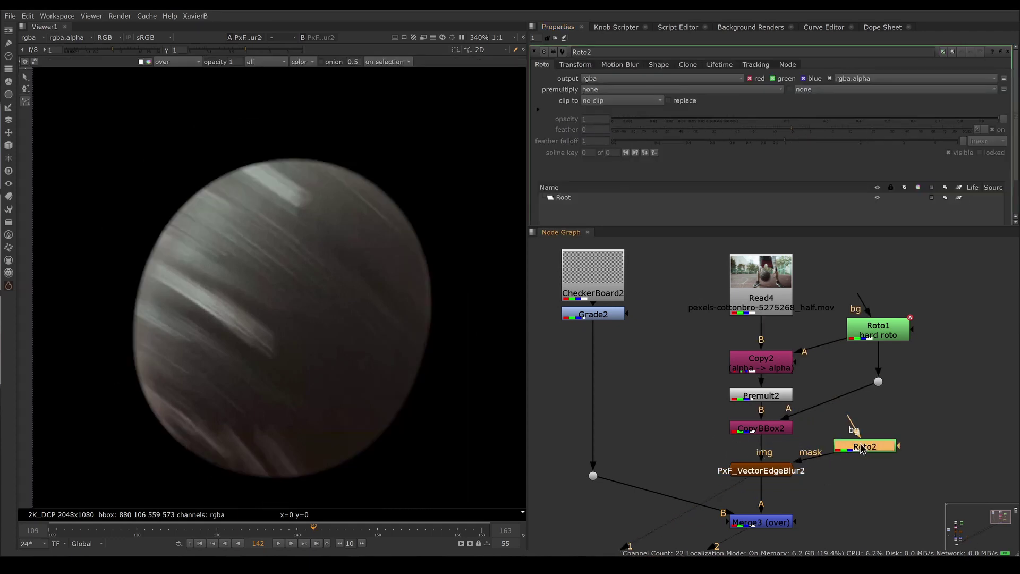
- Draw an ellipse over the ball's right half in the new Roto, adjust it, and disconnect the Roto from the blur's mask input
right_click(25, 101)
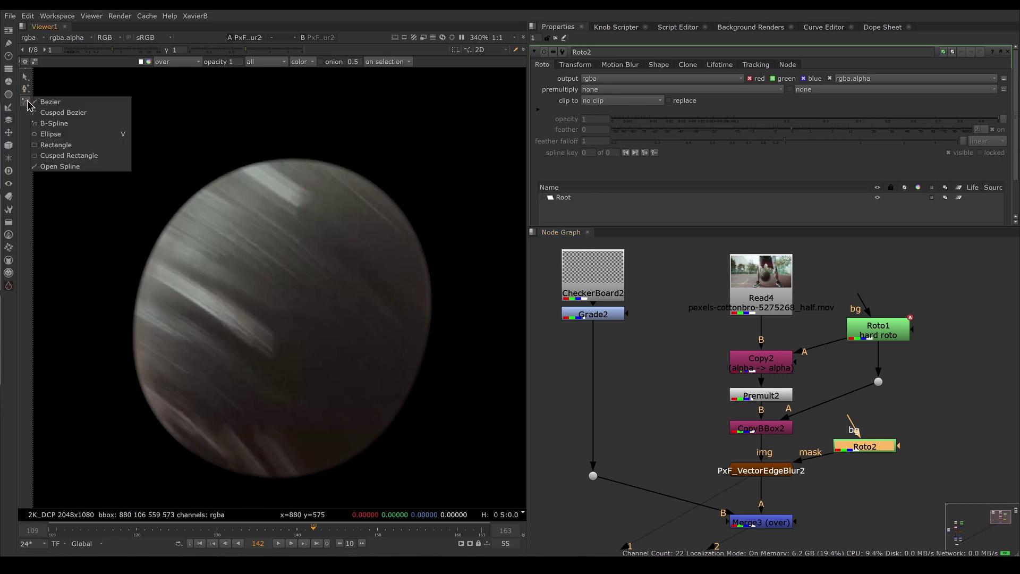
left_click(98, 135)
left_click_drag(324, 129, 502, 439)
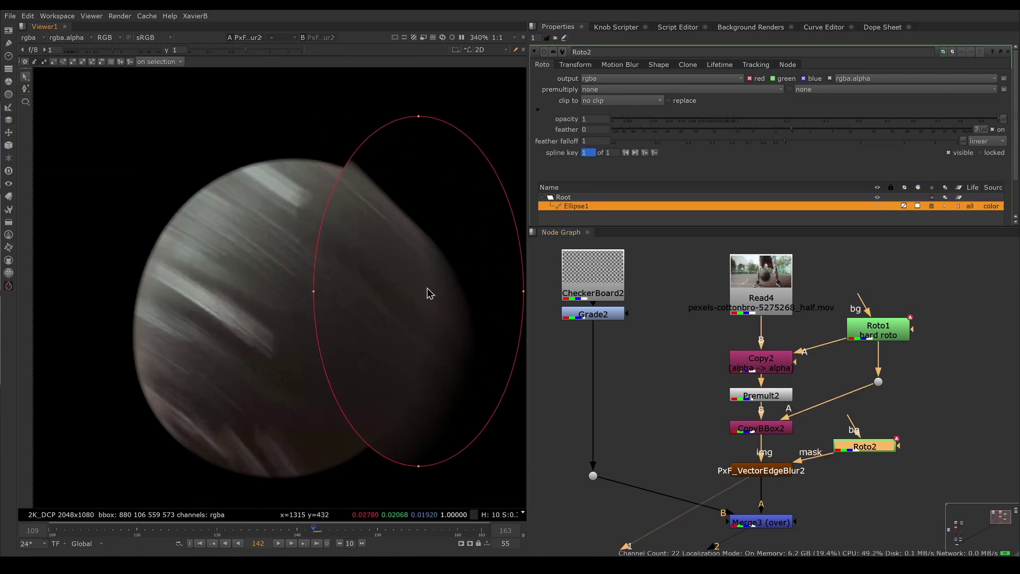
scroll(436, 340, "down", 5)
left_click_drag(335, 194, 483, 400)
left_click_drag(446, 342, 433, 371)
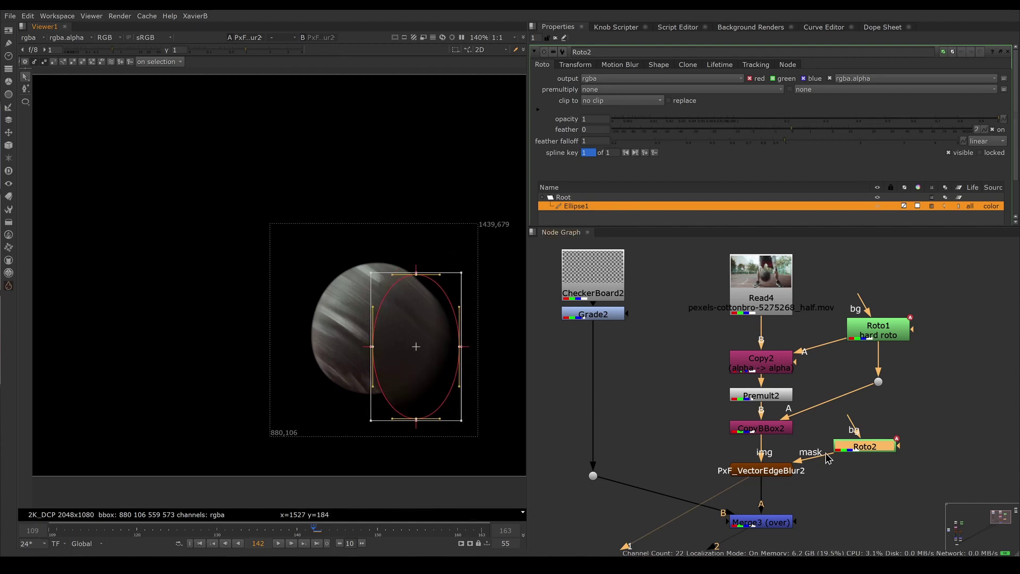
left_click_drag(821, 459, 808, 478)
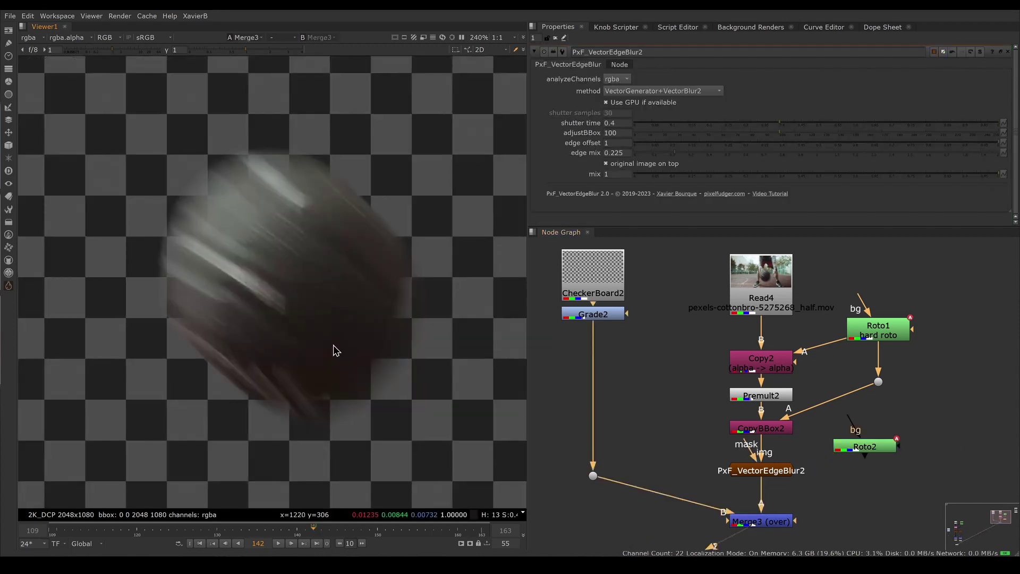